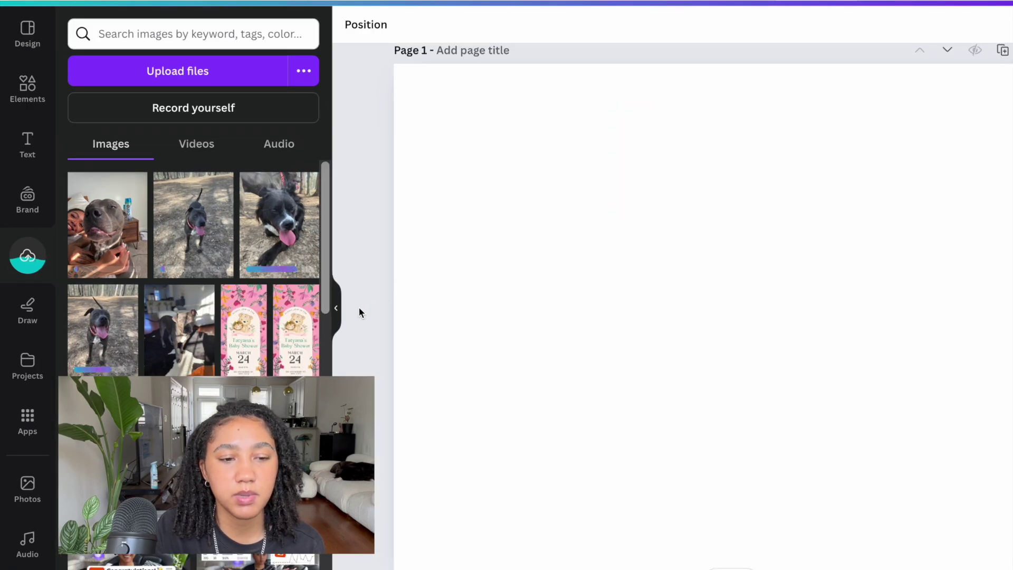
# Step: Place the uploaded pink floral baby shower invitation image on page 1 and centre it horizontally
pyautogui.moveTo(244, 330); pyautogui.dragTo(517, 330)
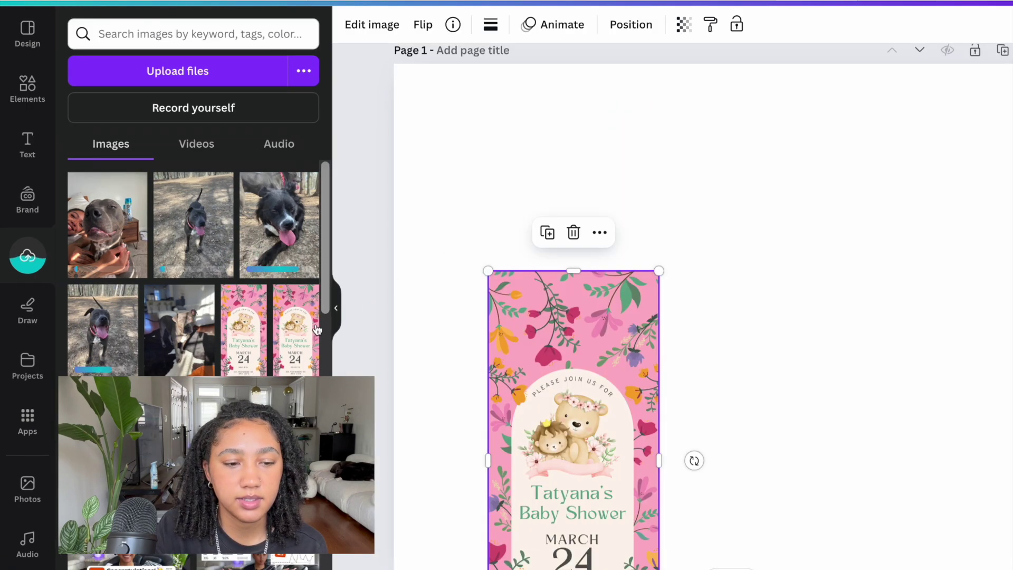
pyautogui.click(336, 308)
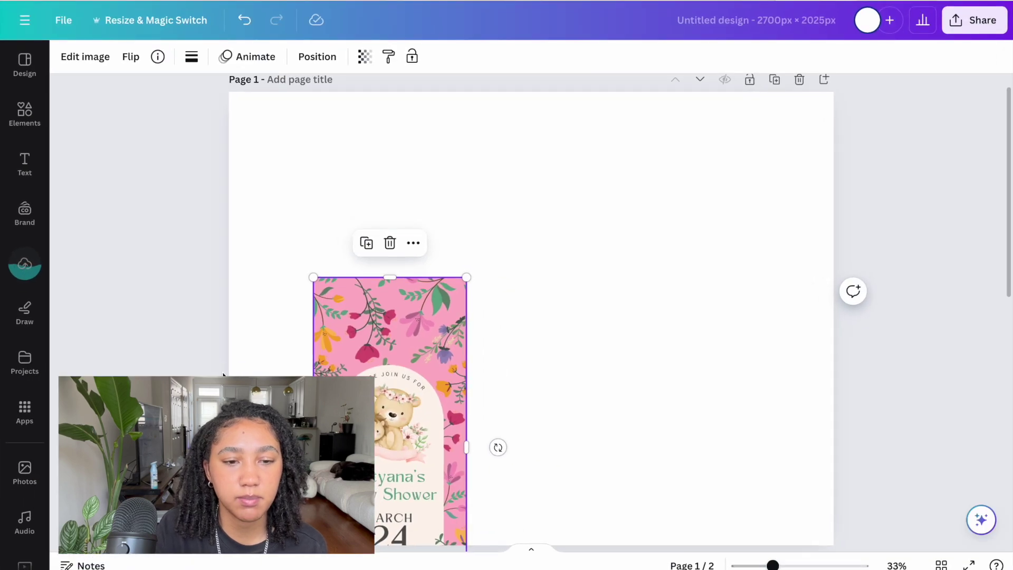
pyautogui.scroll(-1, 223, 374)
pyautogui.scroll(2, 223, 374)
pyautogui.moveTo(392, 401); pyautogui.dragTo(533, 283)
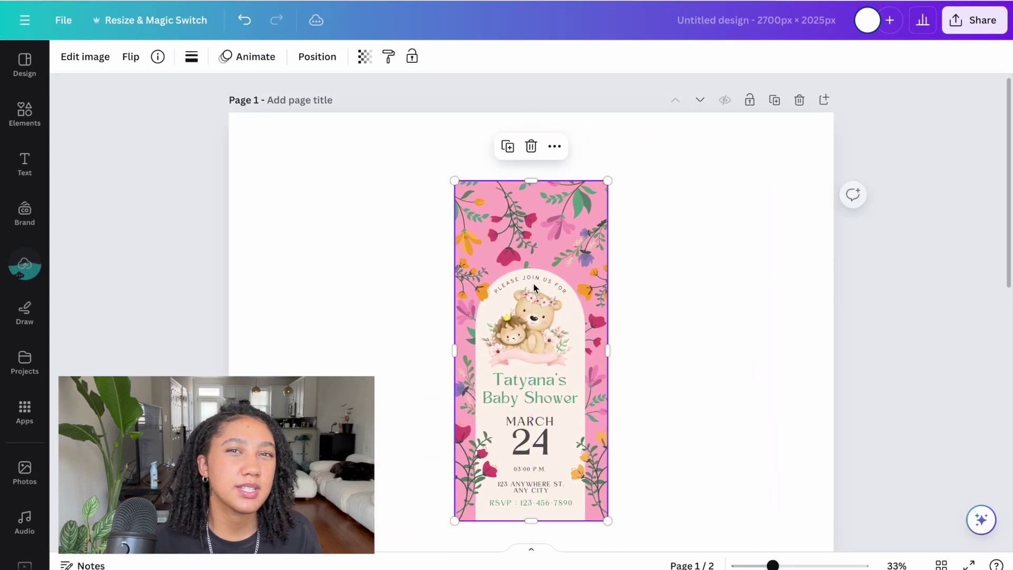
pyautogui.click(346, 289)
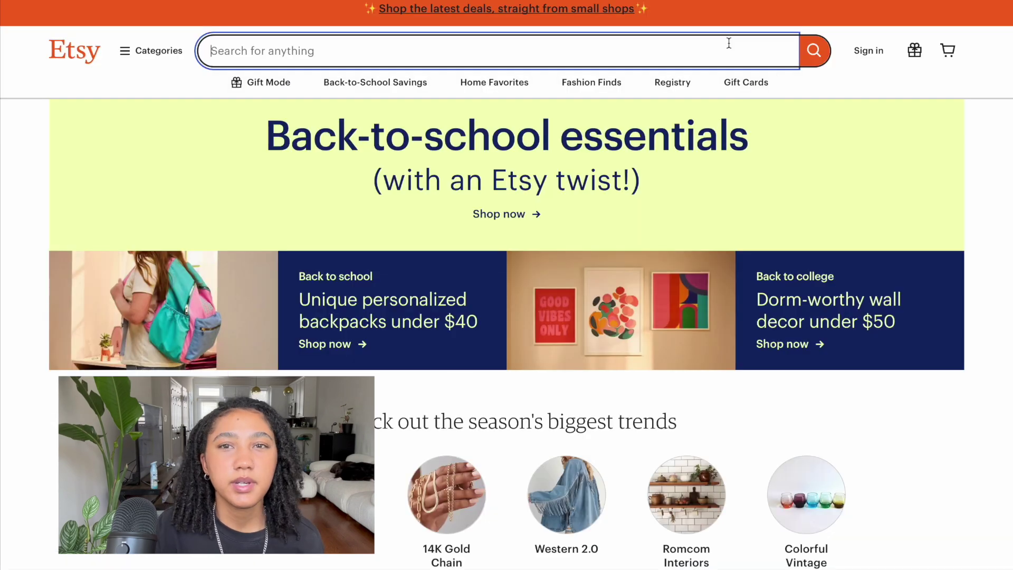
# Step: Switch to Etsy, search for "baby shower invitation" and examine how the listings' cover images present their invitations
pyautogui.write('baby shower invitation')
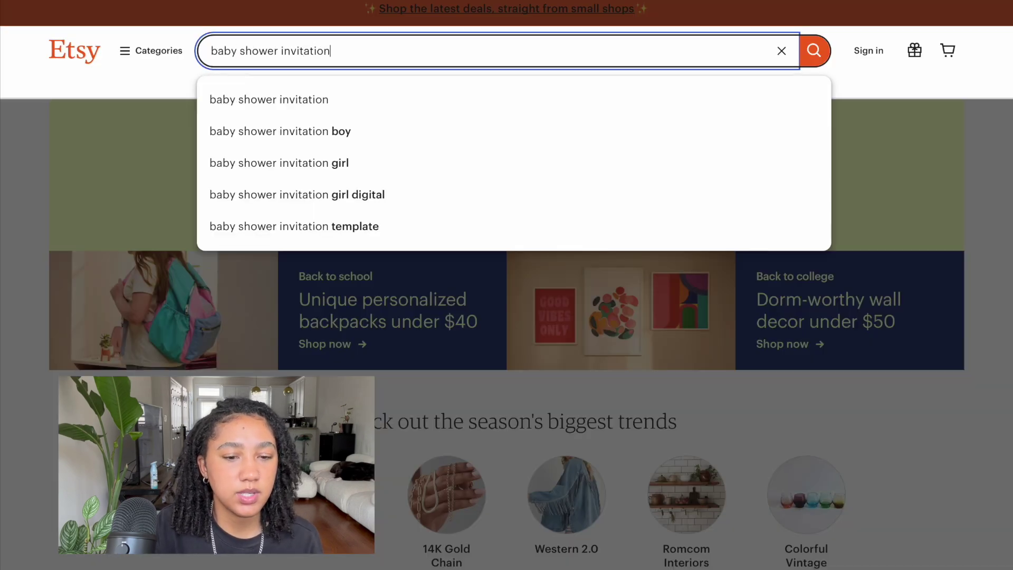
pyautogui.press('Return')
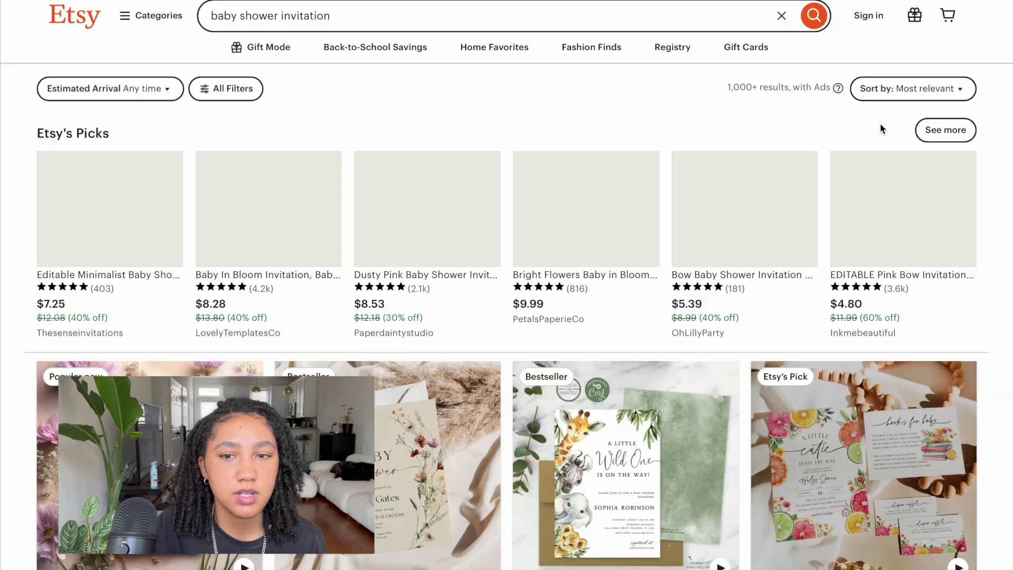
pyautogui.scroll(-8, 1010, 307)
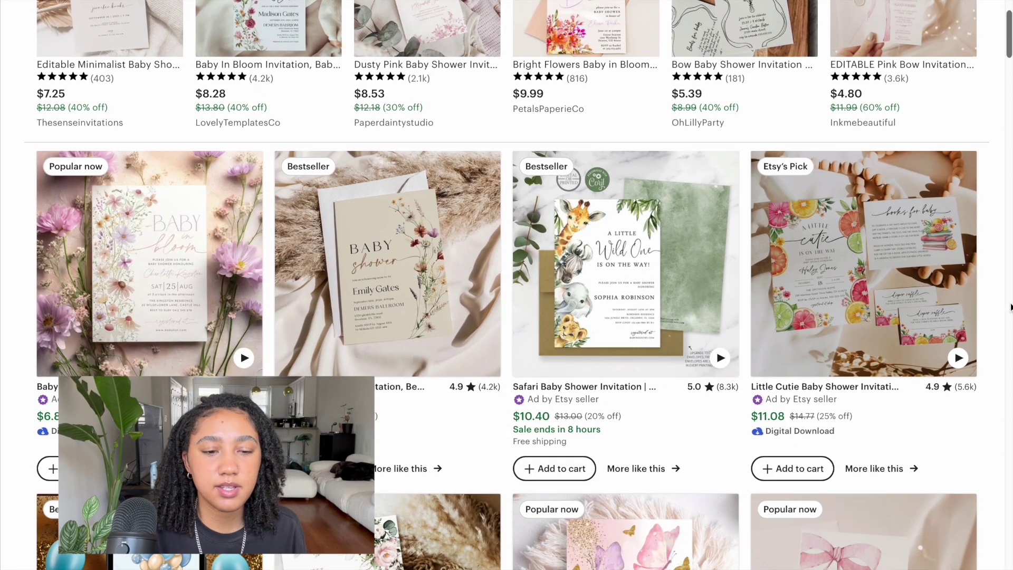
pyautogui.scroll(-6, 1010, 307)
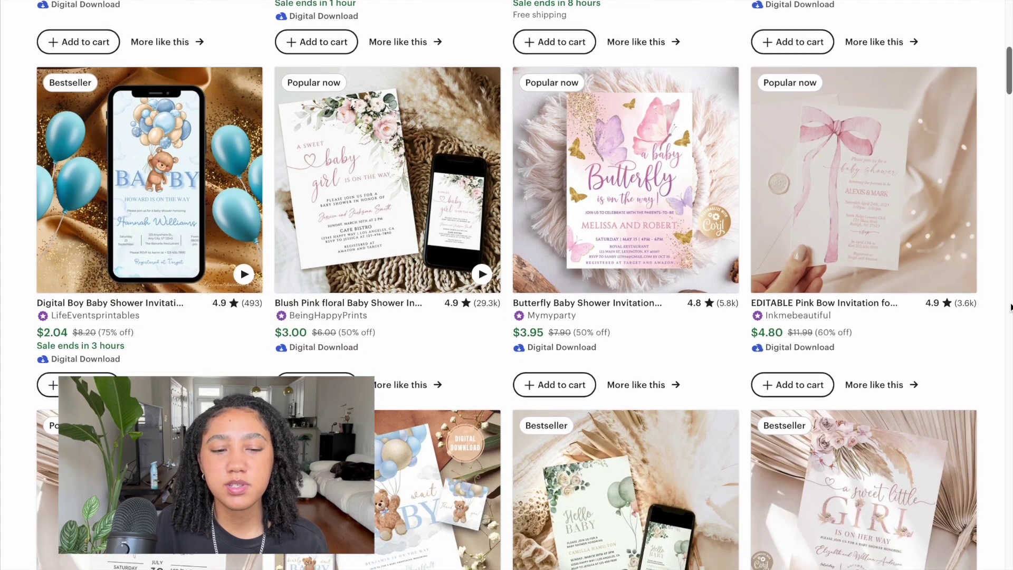
pyautogui.scroll(-8, 1010, 307)
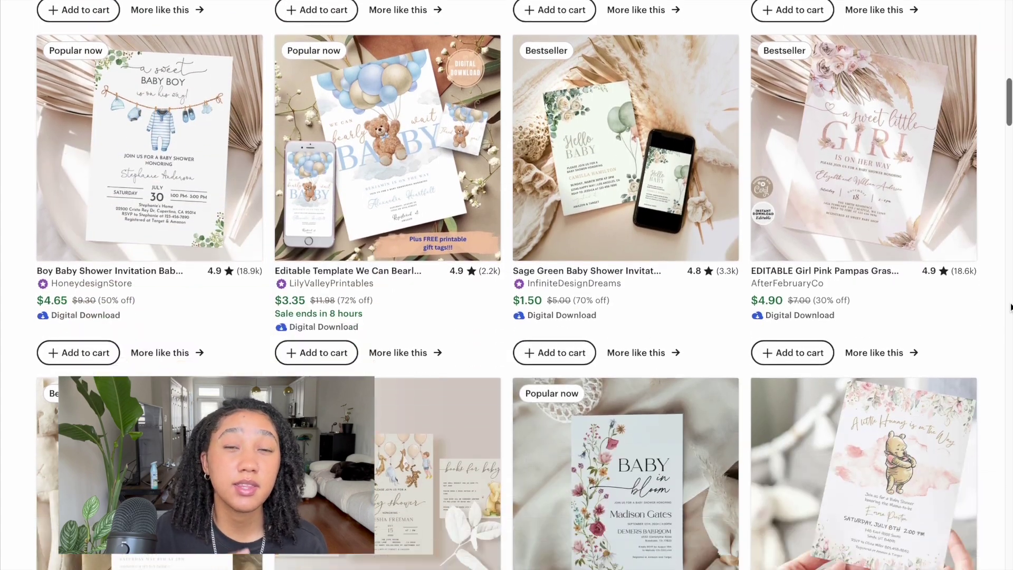
pyautogui.scroll(-5, 1011, 307)
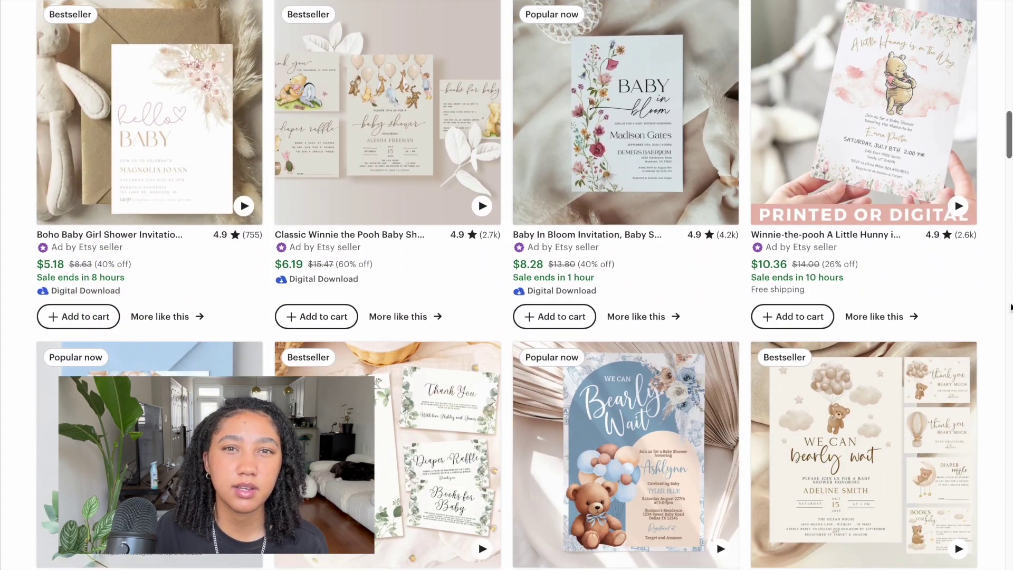
pyautogui.scroll(-6, 1011, 308)
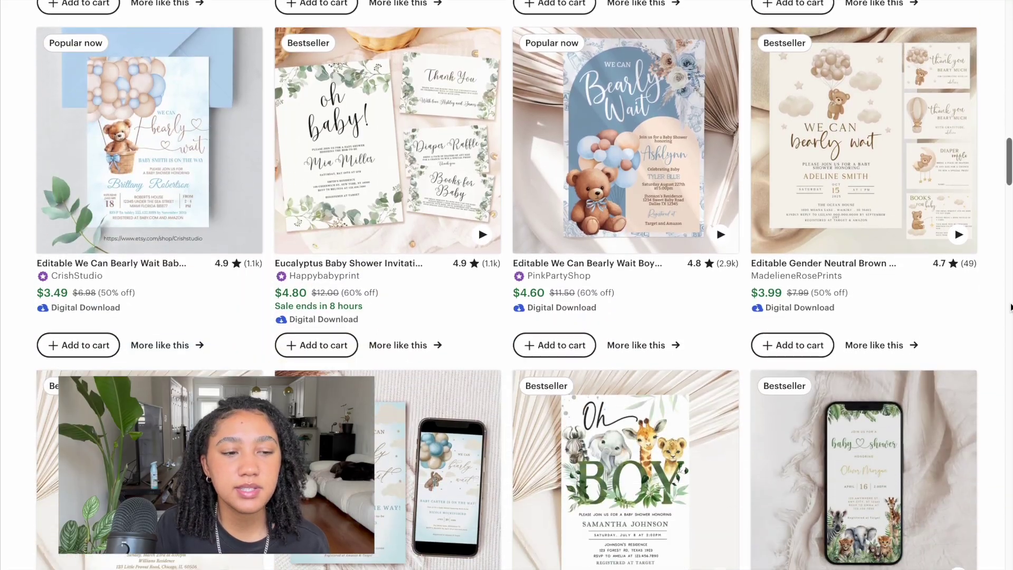
pyautogui.scroll(-2, 1011, 307)
pyautogui.scroll(20, 1011, 307)
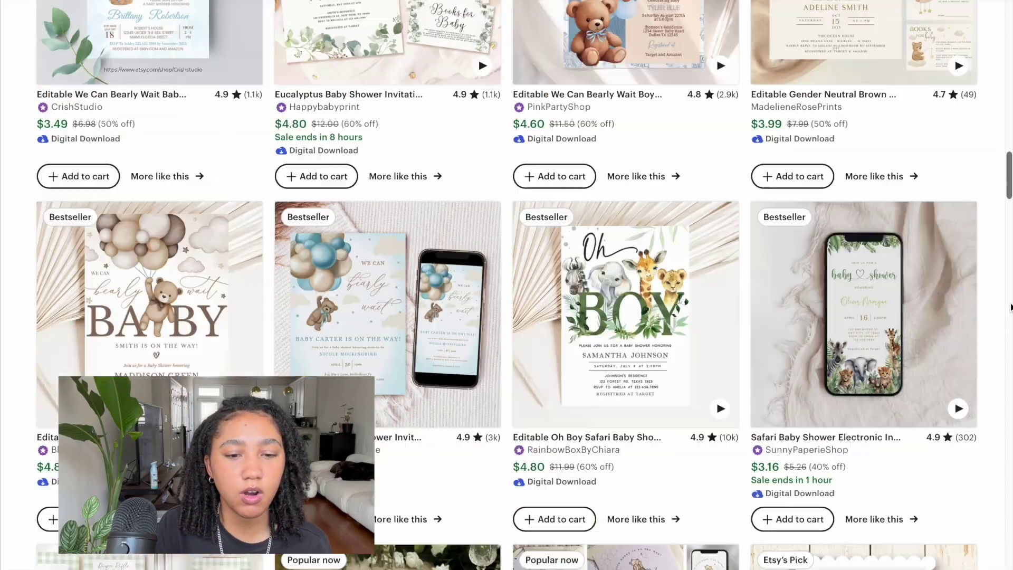
pyautogui.scroll(-6, 1010, 307)
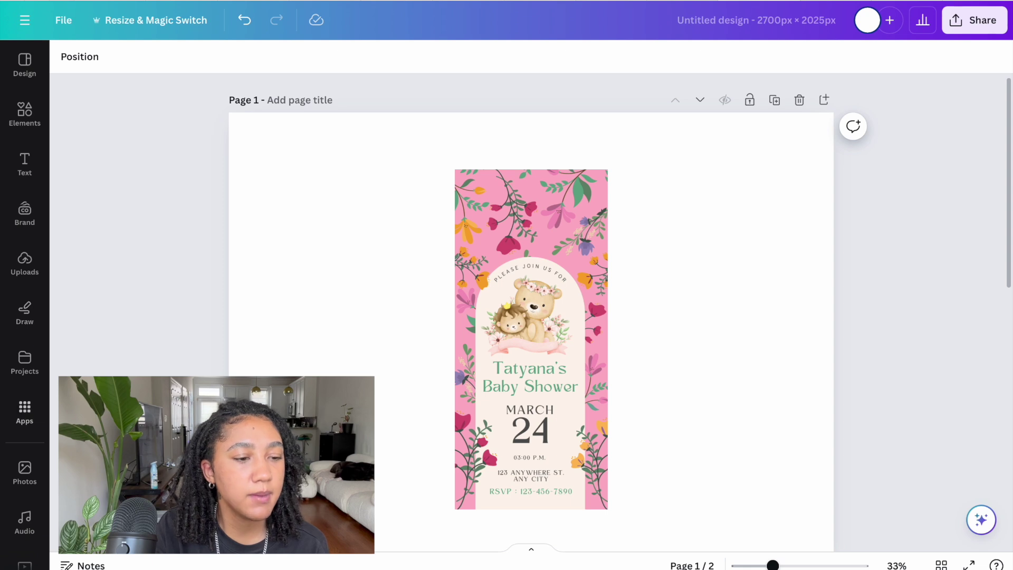
# Step: Switch back to the Canva design, look up "Mockups" among the apps and open the Mockups app
pyautogui.click(37, 420)
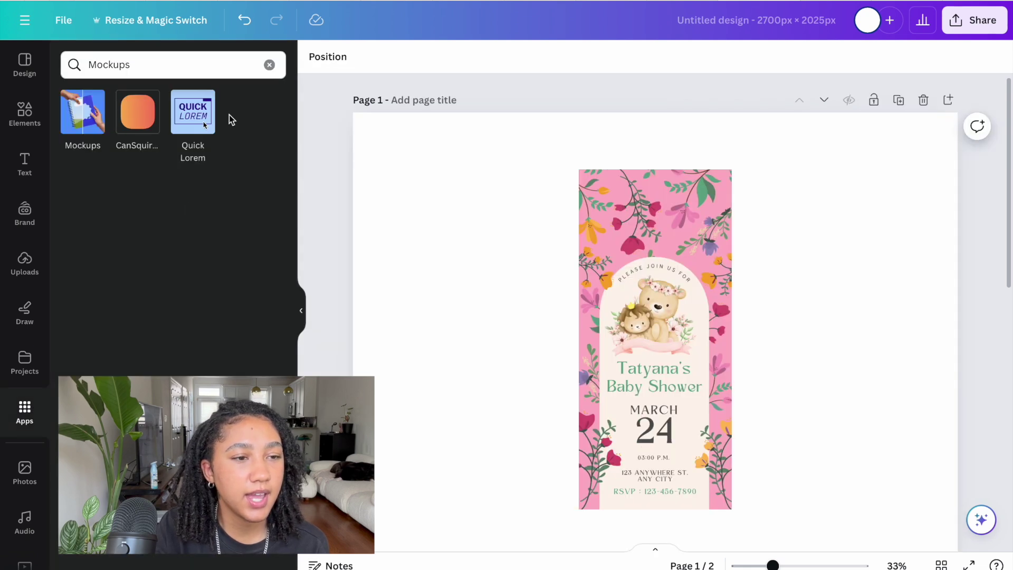
pyautogui.click(141, 66)
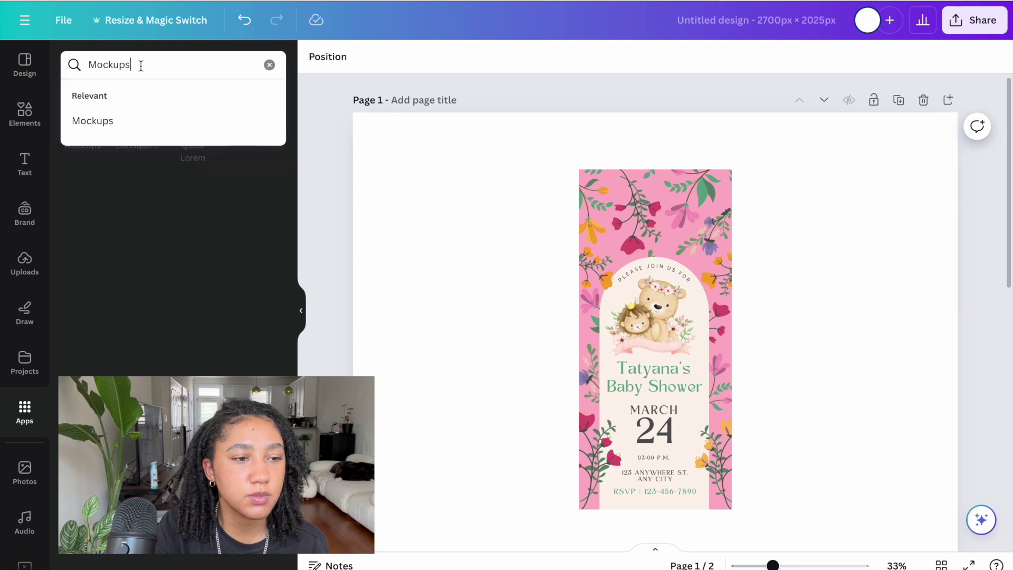
pyautogui.click(100, 122)
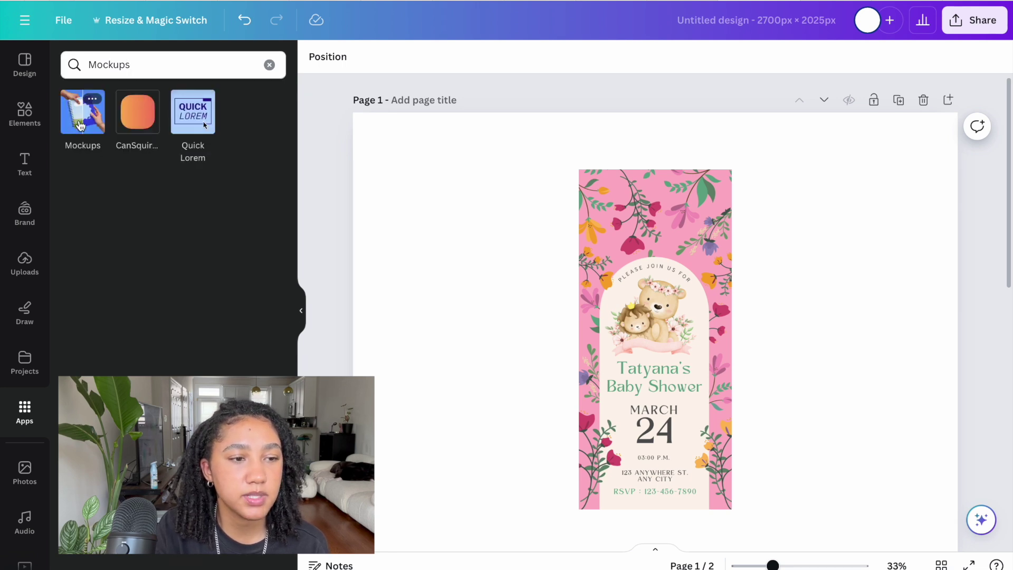
pyautogui.click(82, 122)
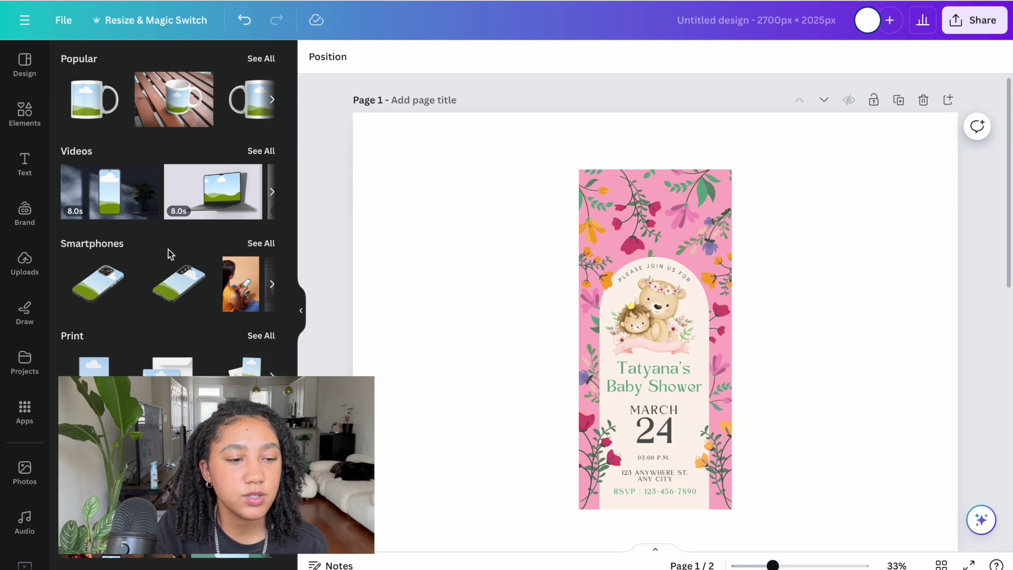
# Step: Add an upright, front-facing smartphone mockup with a notch from the full Smartphones collection to page 1
pyautogui.scroll(-1, 171, 255)
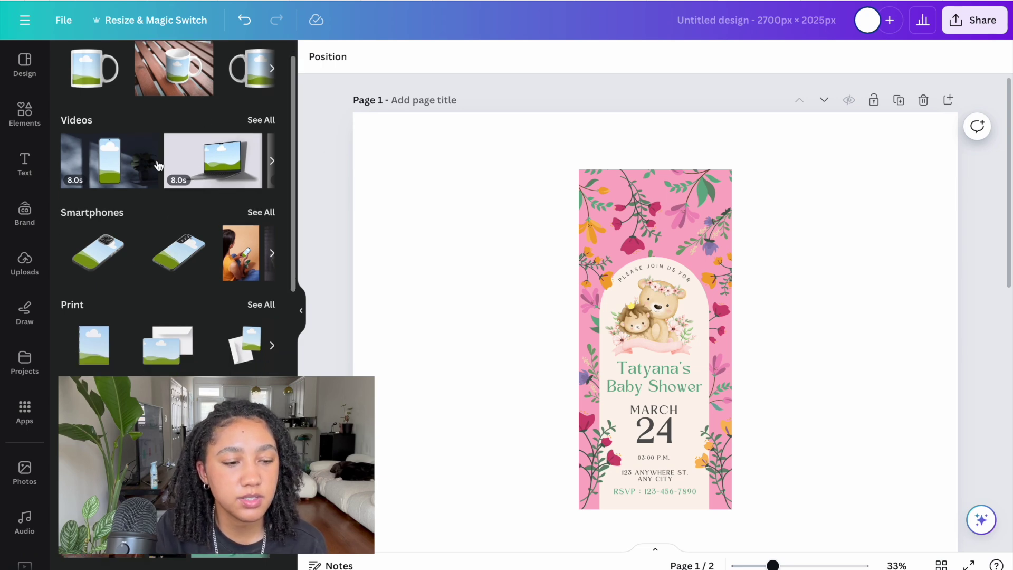
pyautogui.scroll(-5, 268, 163)
pyautogui.scroll(6, 267, 163)
pyautogui.scroll(-1, 268, 163)
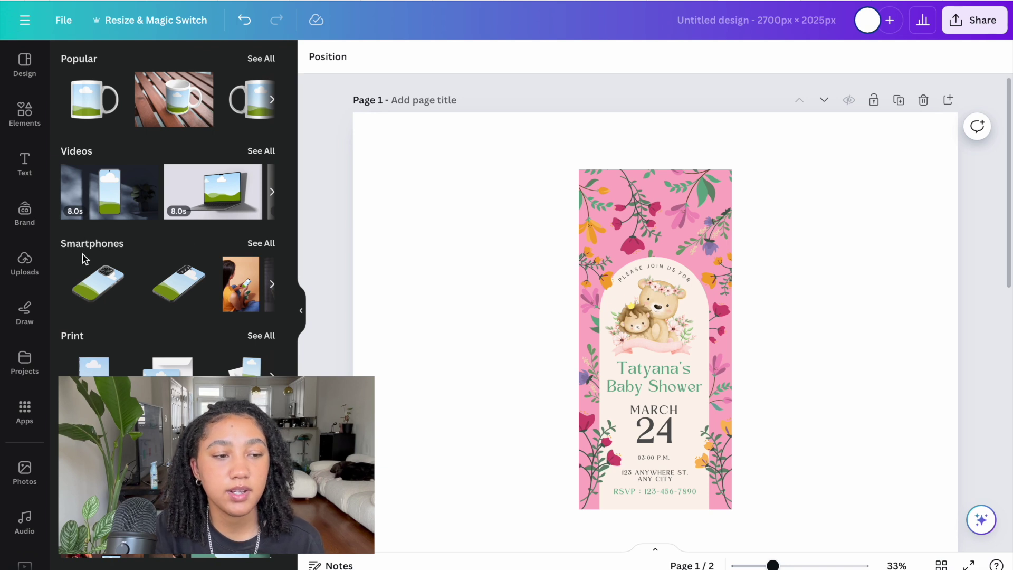
pyautogui.click(269, 245)
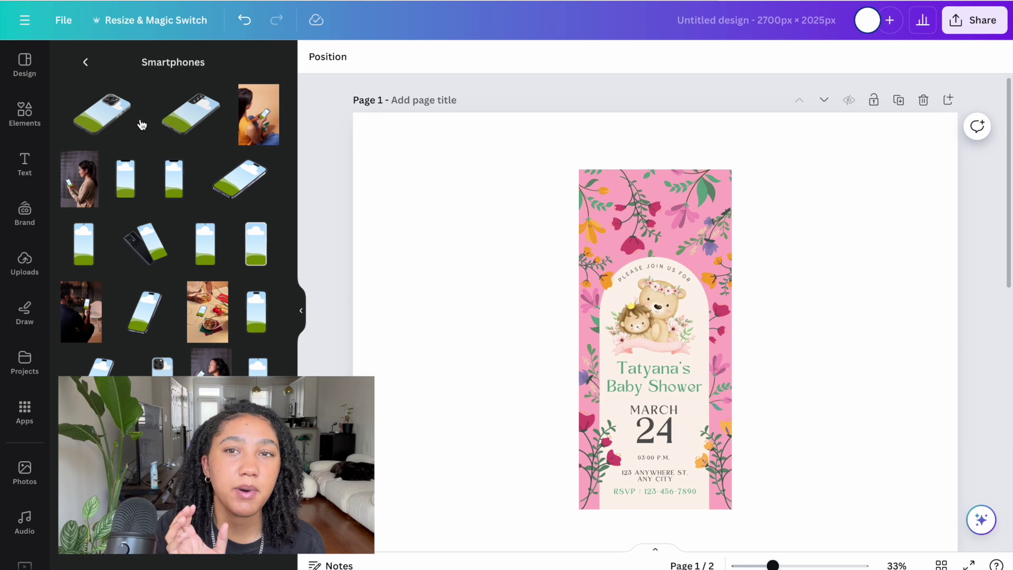
pyautogui.scroll(-1, 141, 125)
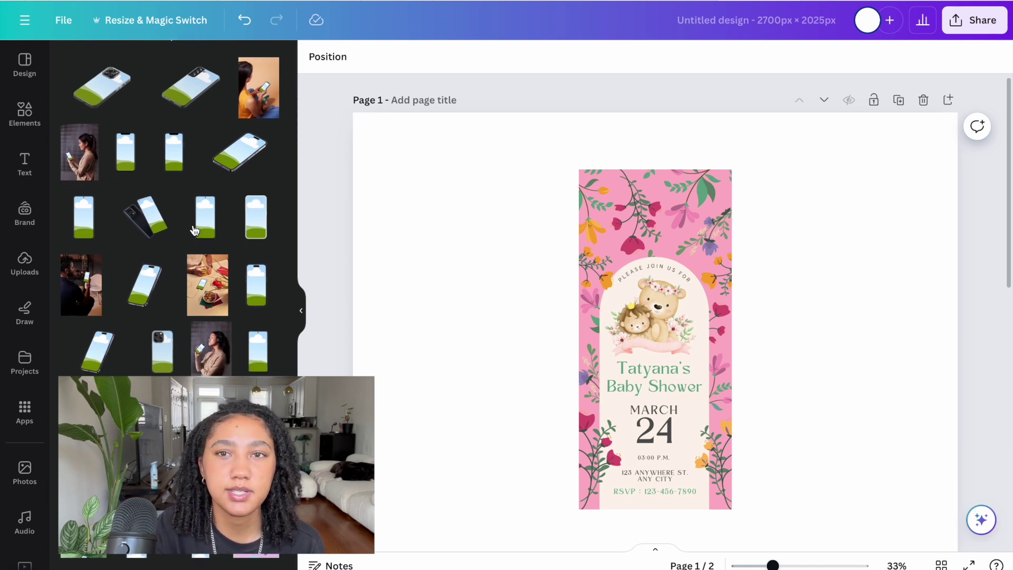
pyautogui.scroll(-5, 205, 327)
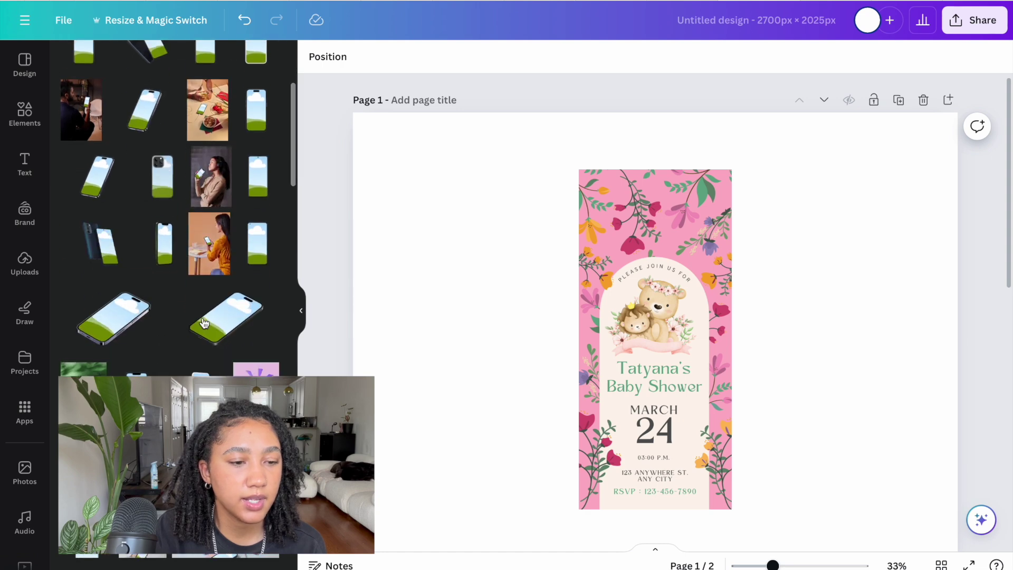
pyautogui.scroll(-1, 204, 323)
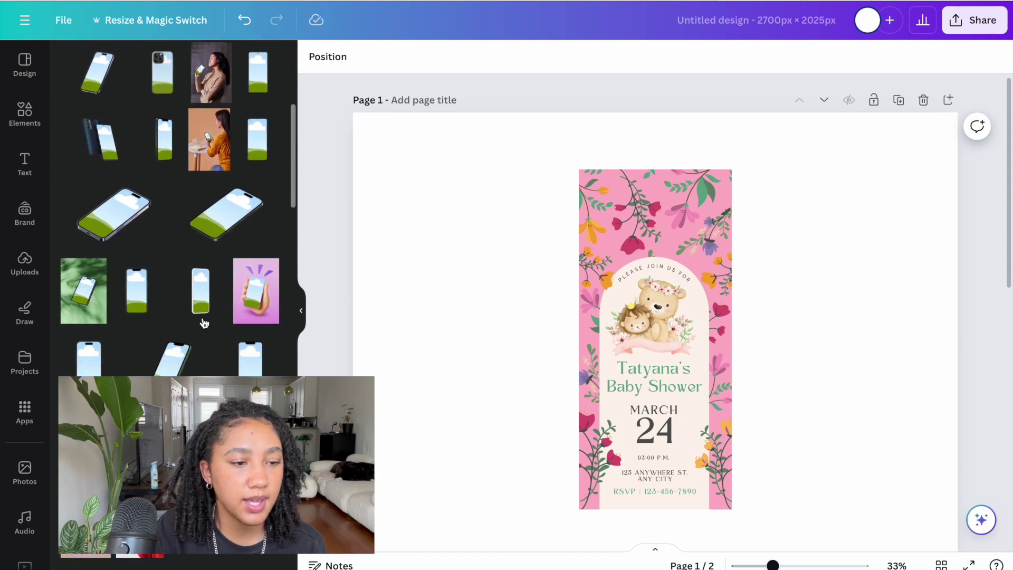
pyautogui.click(147, 306)
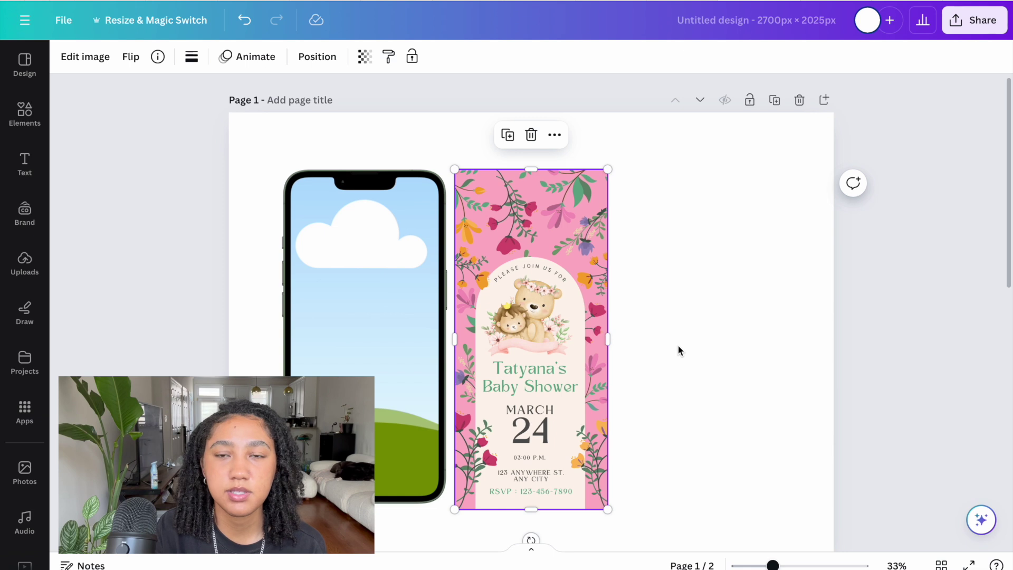
# Step: Place the invitation image inside the phone mockup's screen so it fills the frame
pyautogui.moveTo(530, 341); pyautogui.dragTo(373, 340)
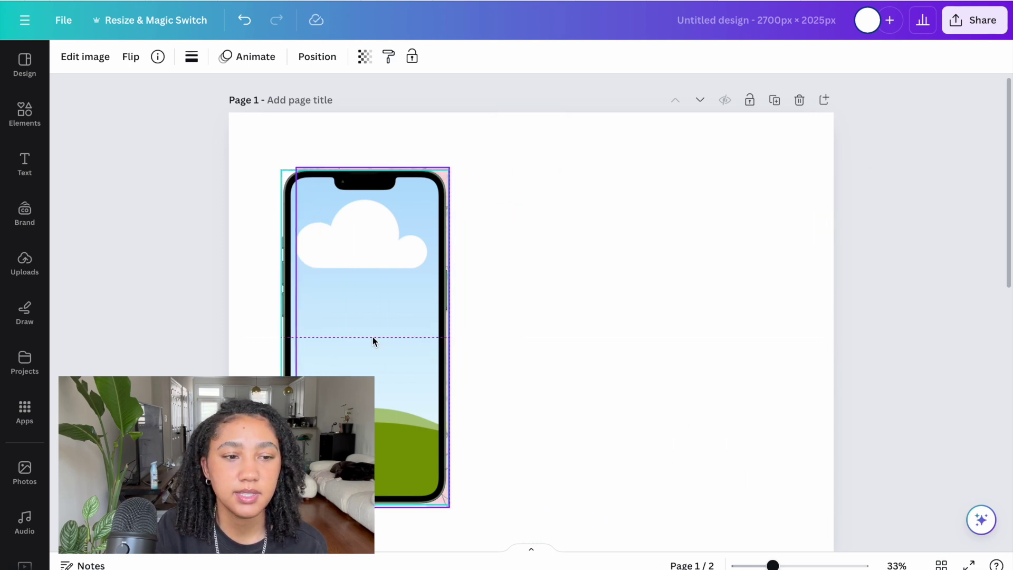
pyautogui.moveTo(373, 339); pyautogui.dragTo(373, 339)
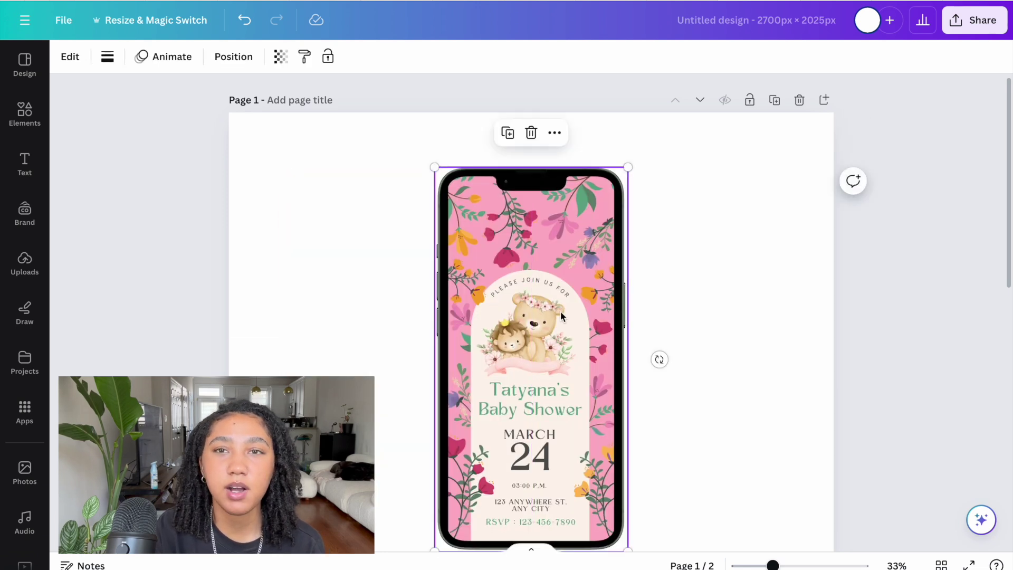
pyautogui.click(775, 262)
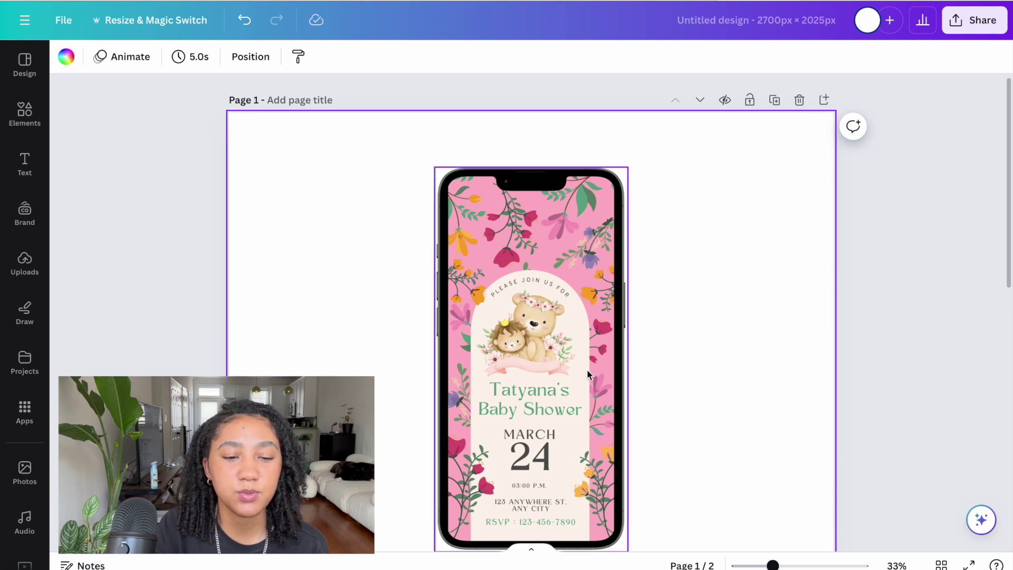
# Step: Centre the filled phone mockup horizontally on page 1
pyautogui.scroll(-1, 588, 374)
pyautogui.scroll(1, 589, 373)
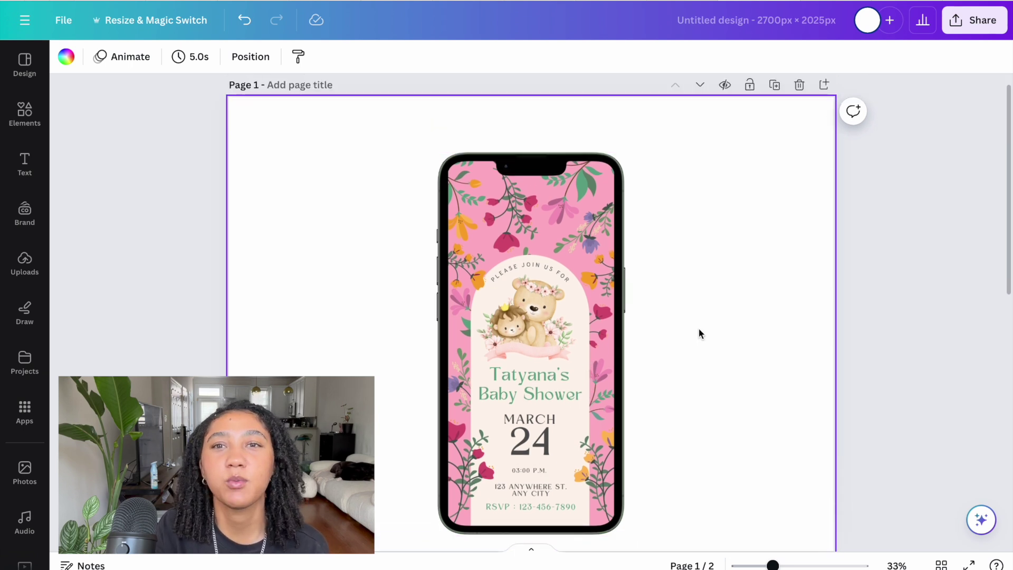
pyautogui.scroll(-1, 687, 360)
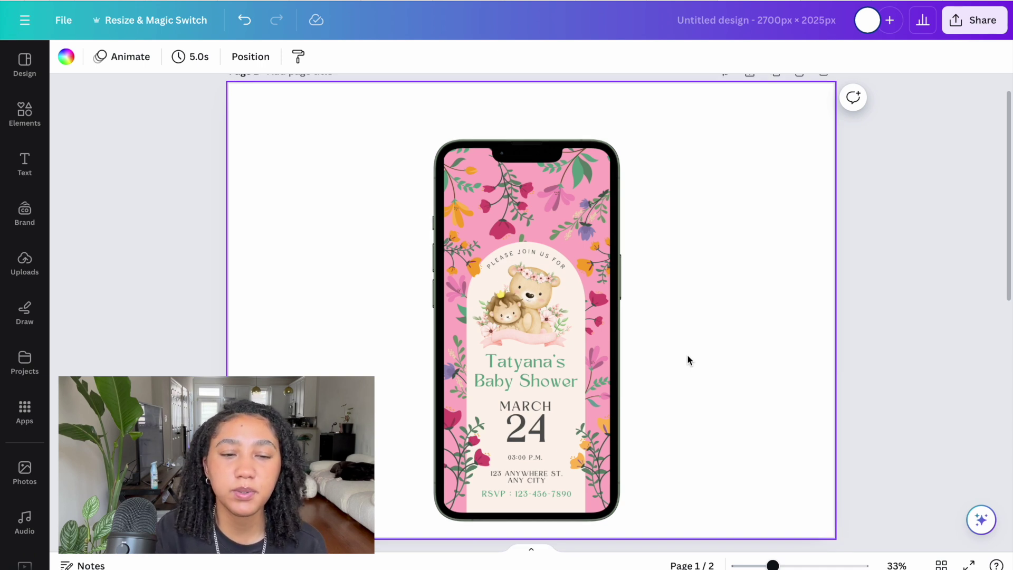
pyautogui.moveTo(553, 354); pyautogui.dragTo(556, 353)
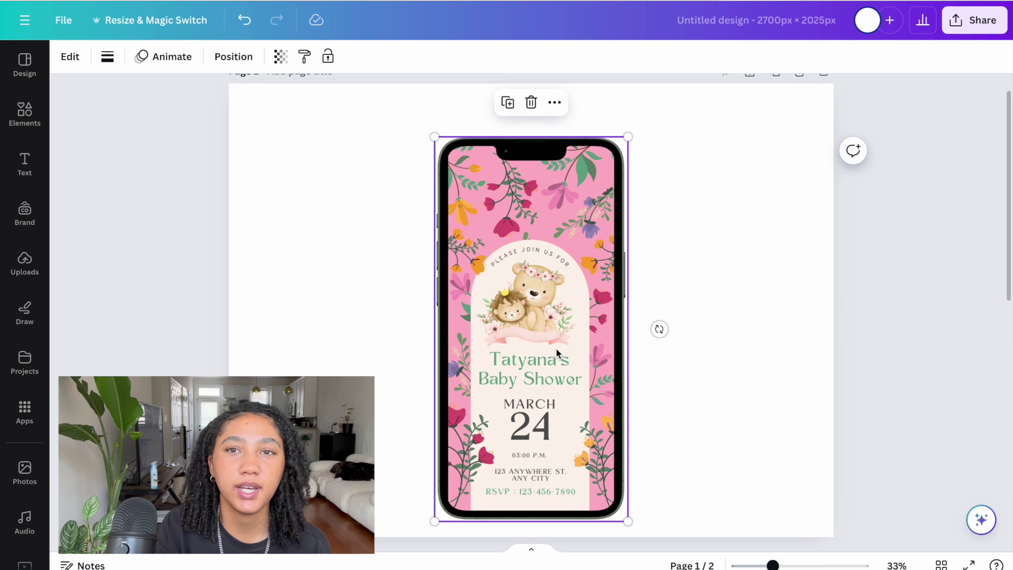
pyautogui.click(723, 329)
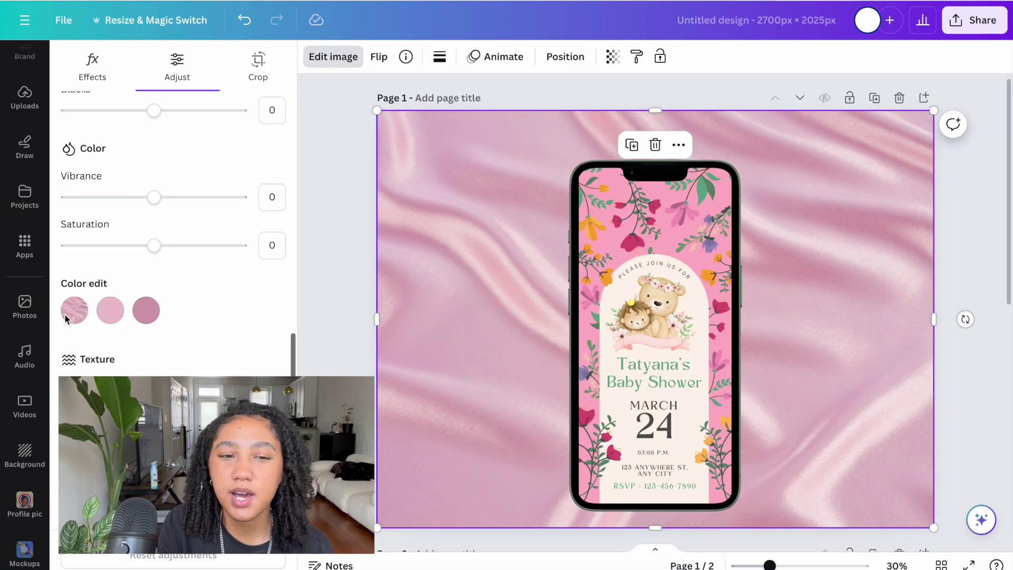
# Step: Recolour the pink satin background image to mint green with a color edit
pyautogui.click(109, 281)
pyautogui.moveTo(154, 347); pyautogui.dragTo(63, 348)
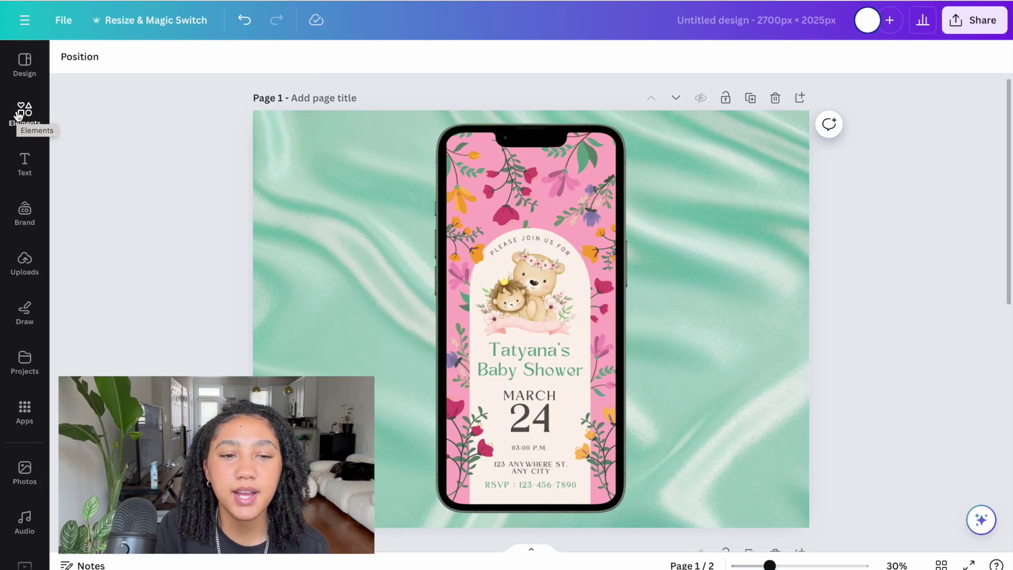
# Step: Browse the photo results for "balloon" elements and position the sunflower balloon graphic beside the phone on page 2
pyautogui.click(25, 112)
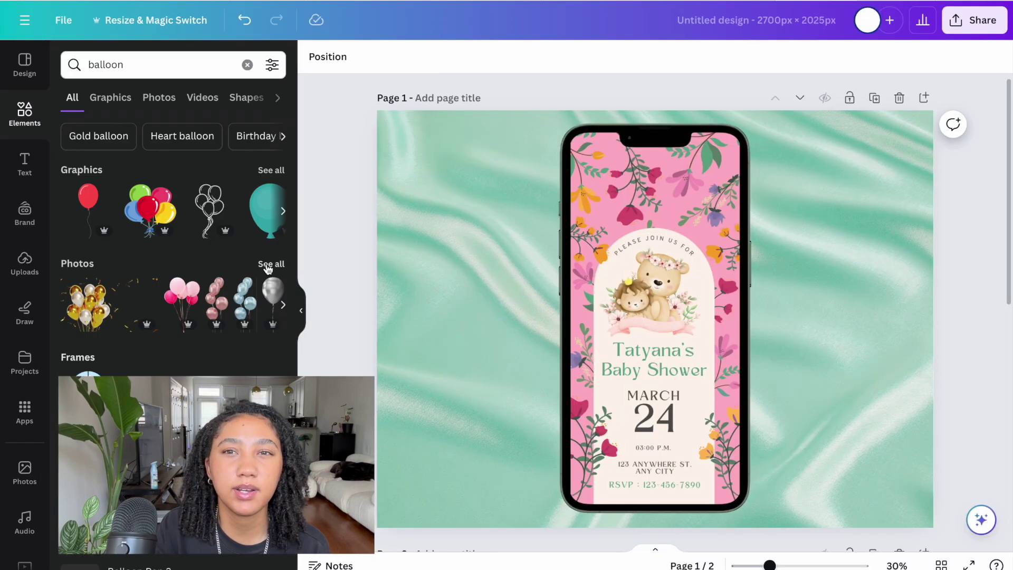
pyautogui.click(158, 97)
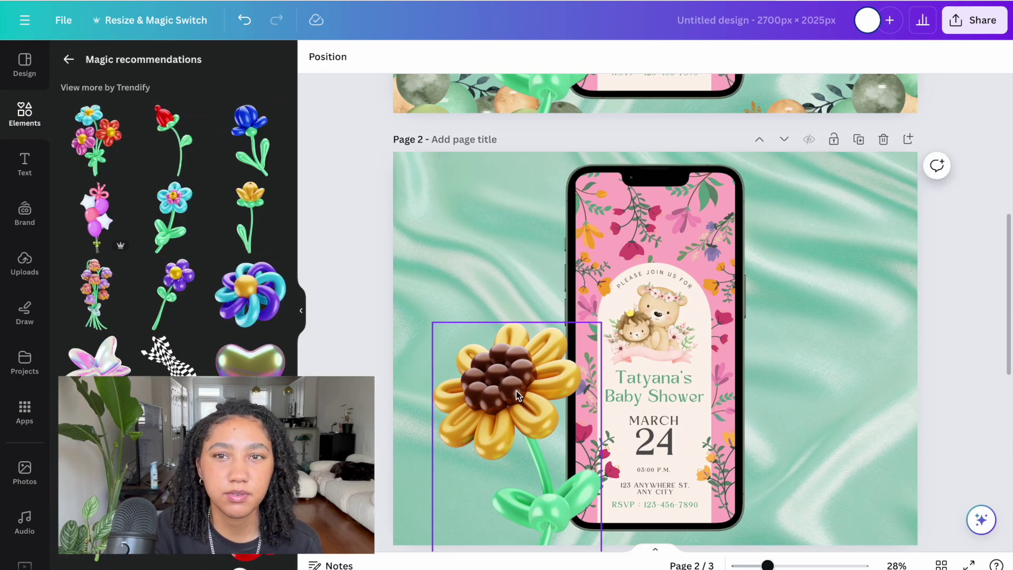
pyautogui.moveTo(501, 419); pyautogui.dragTo(491, 423)
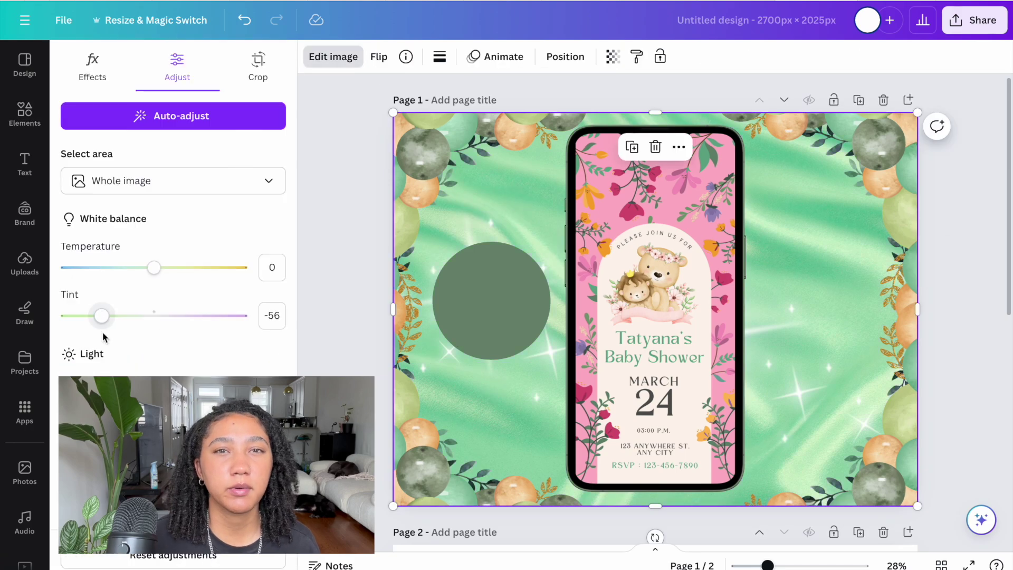
# Step: Move the pink balloon garland to the right side of page 2 and recolour the circle beside the phone cream
pyautogui.scroll(-5, 130, 307)
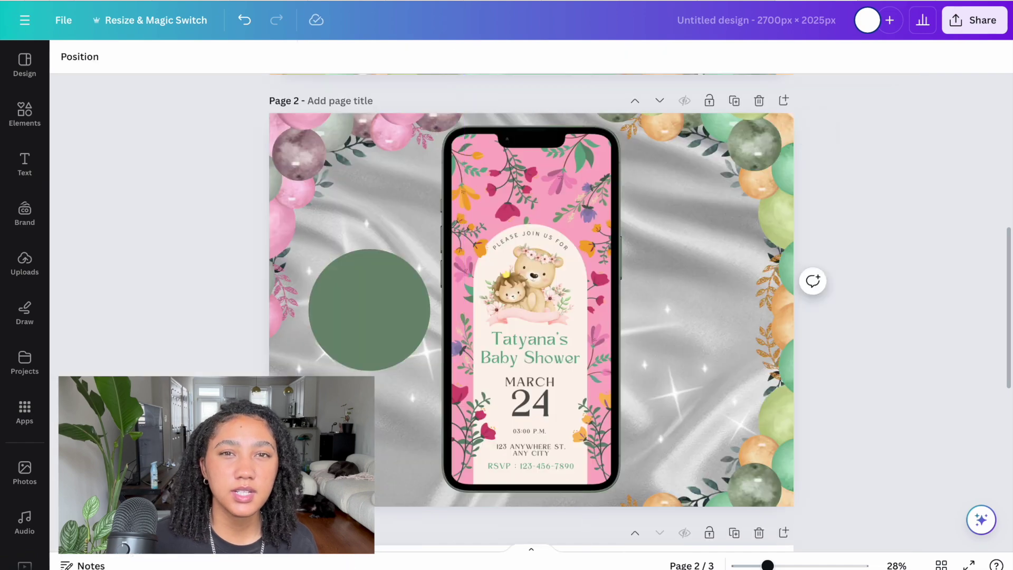
pyautogui.click(79, 55)
pyautogui.moveTo(516, 200); pyautogui.dragTo(928, 195)
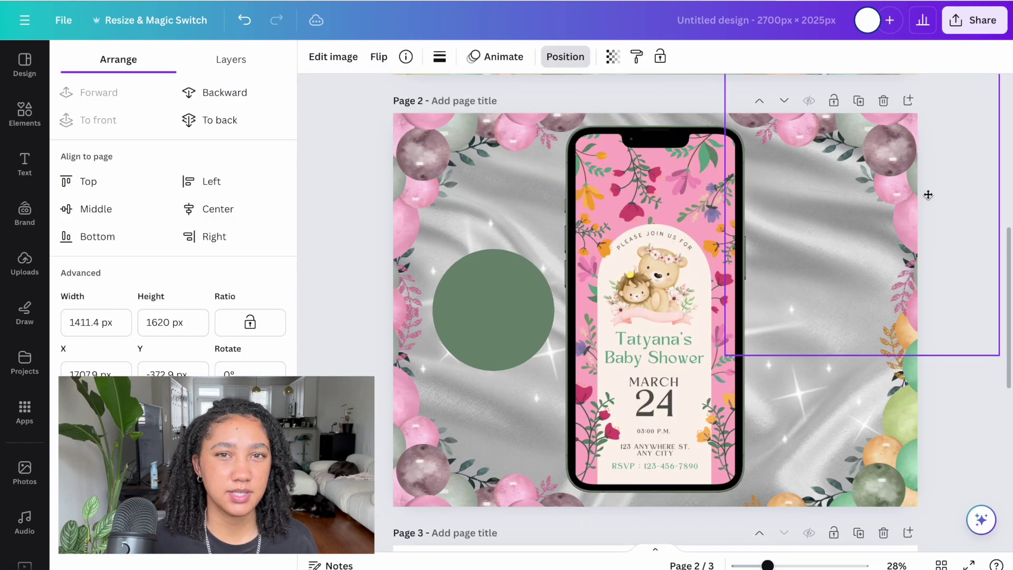
pyautogui.click(495, 309)
pyautogui.click(385, 56)
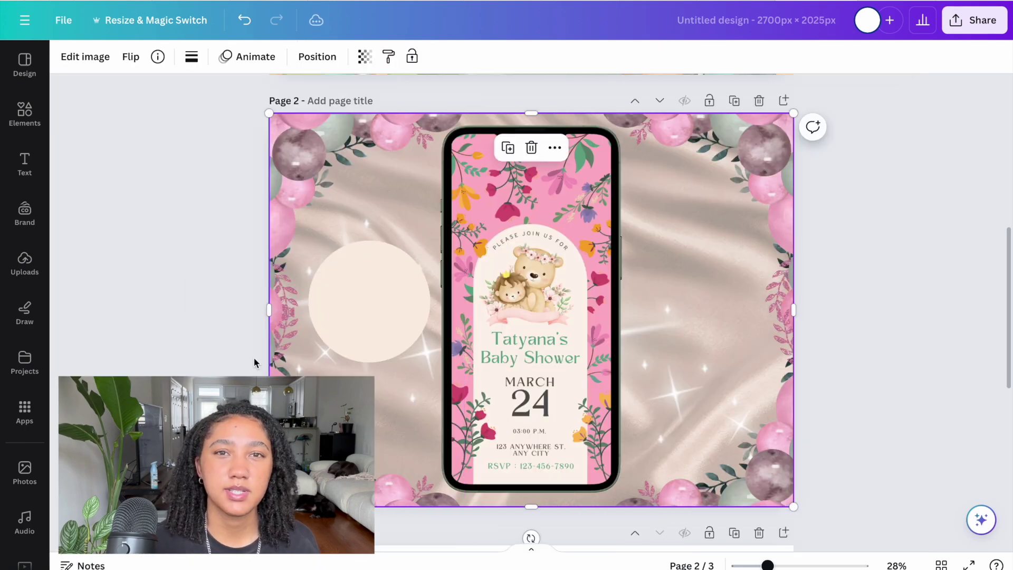
# Step: Duplicate page 2 and delete the two balloon-garland pages at the start of the design
pyautogui.hotkey('ctrl', 'd')
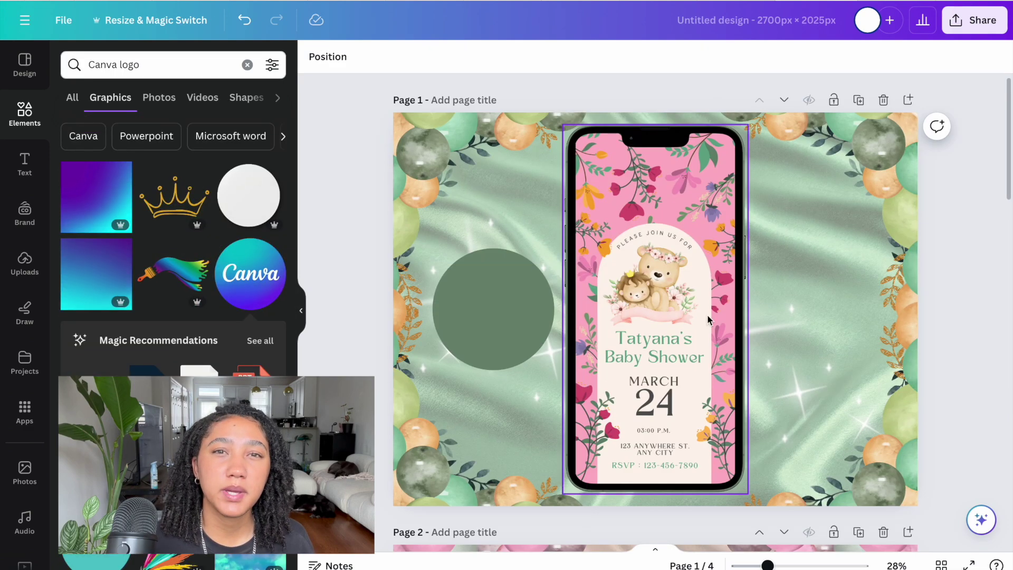
pyautogui.click(885, 101)
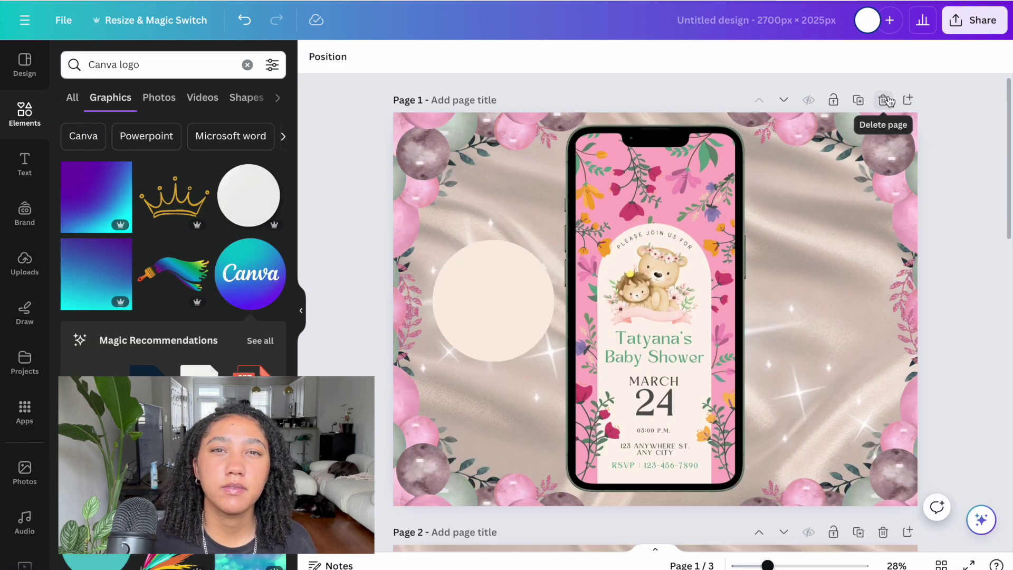
pyautogui.click(889, 100)
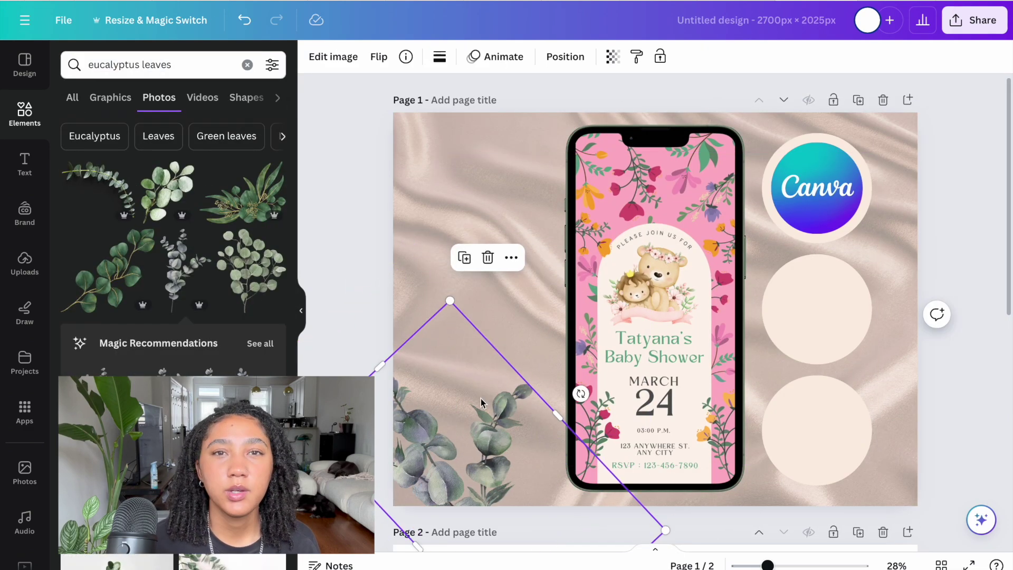
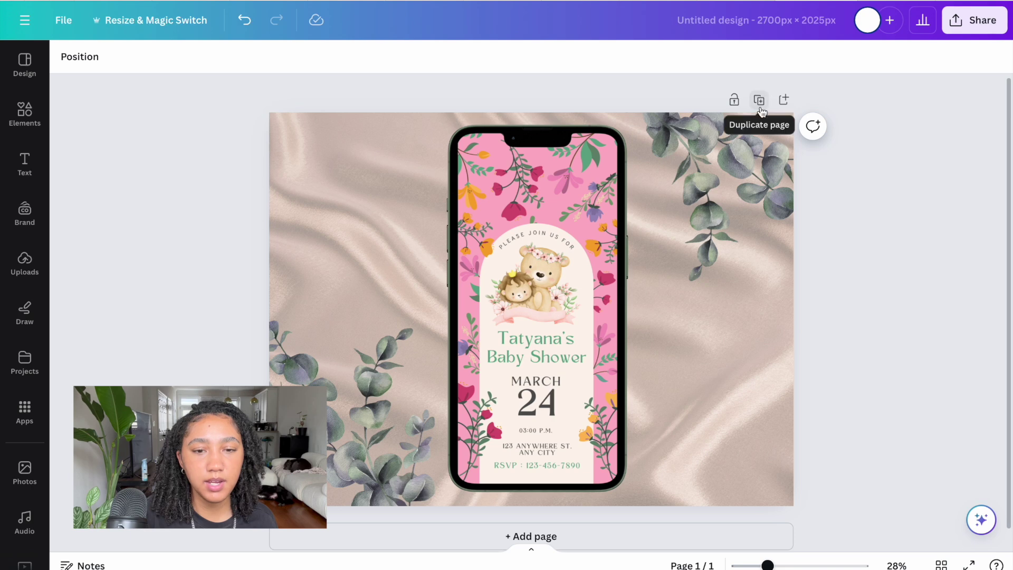
# Step: Duplicate the eucalyptus page, clear both eucalyptus images from the copy and shift its phone mockup toward the left side
pyautogui.click(759, 102)
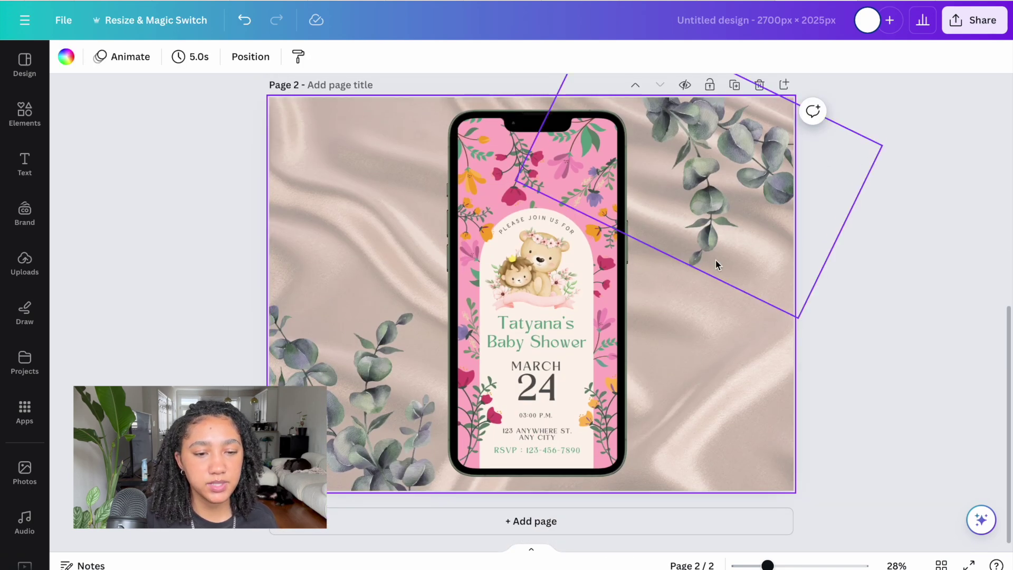
pyautogui.click(720, 166)
pyautogui.press('Delete')
pyautogui.click(417, 448)
pyautogui.press('Delete')
pyautogui.moveTo(511, 326); pyautogui.dragTo(406, 336)
pyautogui.click(236, 259)
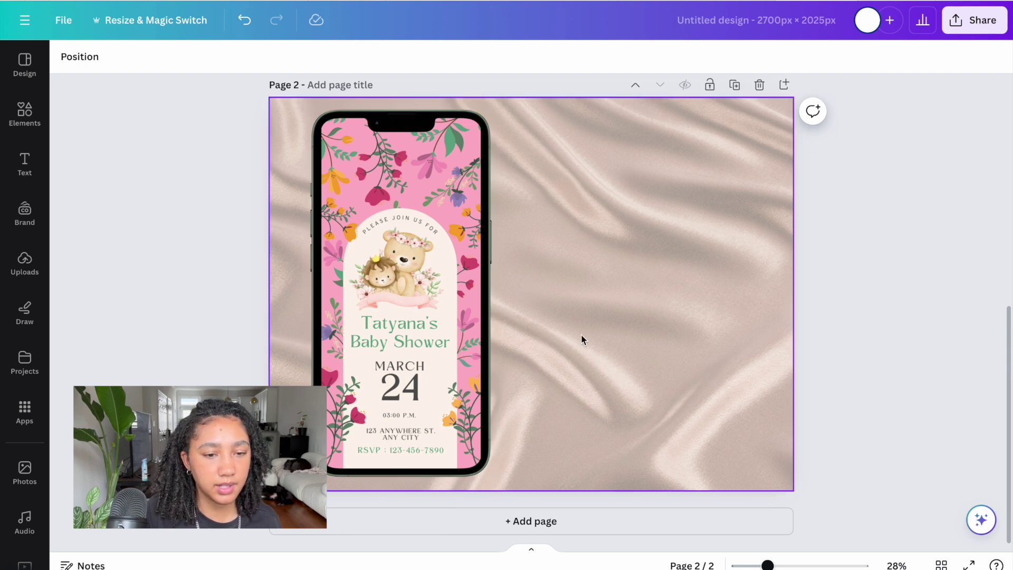
# Step: Add a square shape to page 2 and stretch it into a tall rectangle filling the area right of the phone
pyautogui.click(29, 112)
pyautogui.click(233, 66)
pyautogui.click(247, 65)
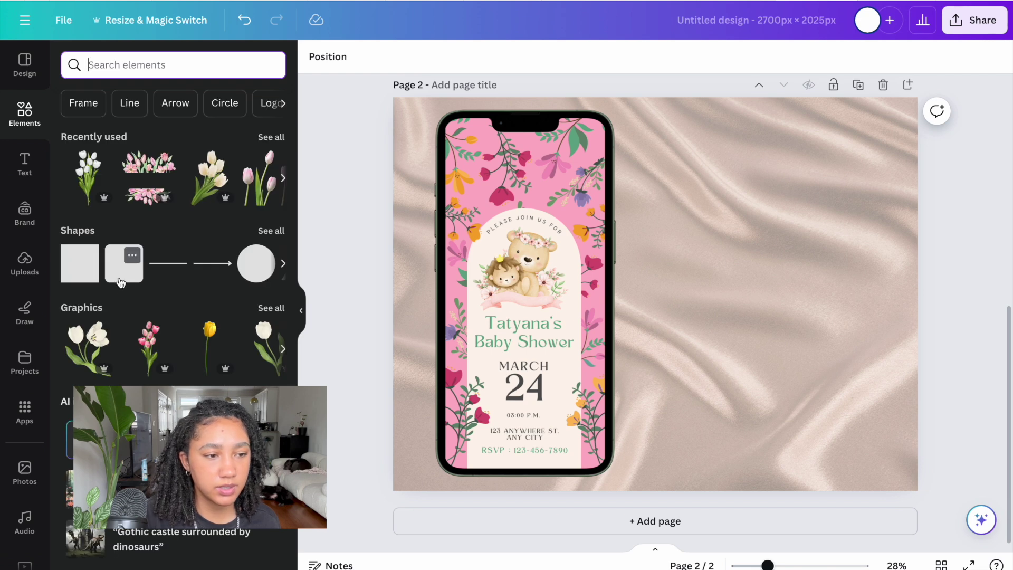
pyautogui.click(86, 273)
pyautogui.moveTo(662, 271); pyautogui.dragTo(700, 168)
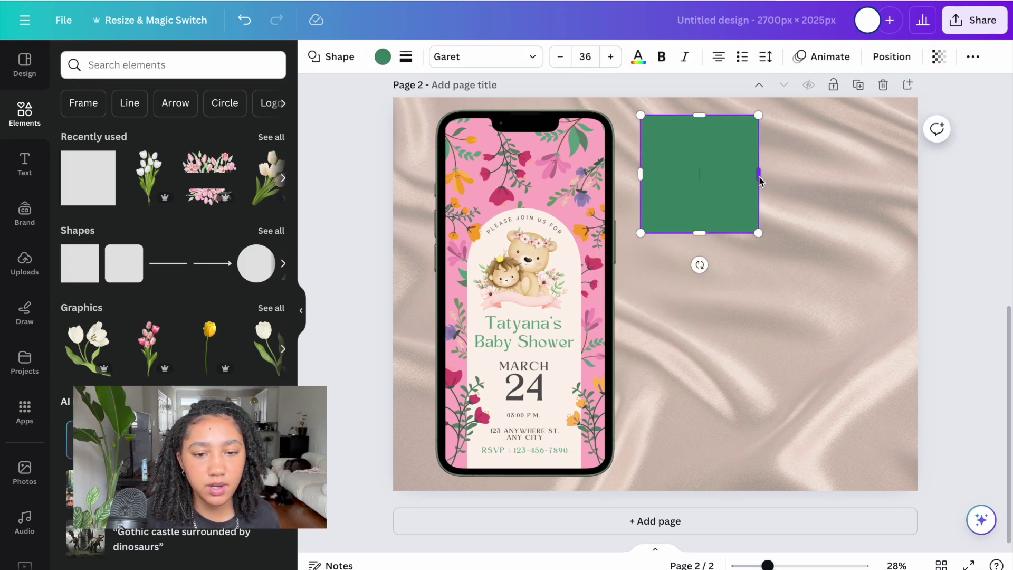
pyautogui.moveTo(760, 181); pyautogui.dragTo(895, 180)
pyautogui.moveTo(765, 233); pyautogui.dragTo(766, 473)
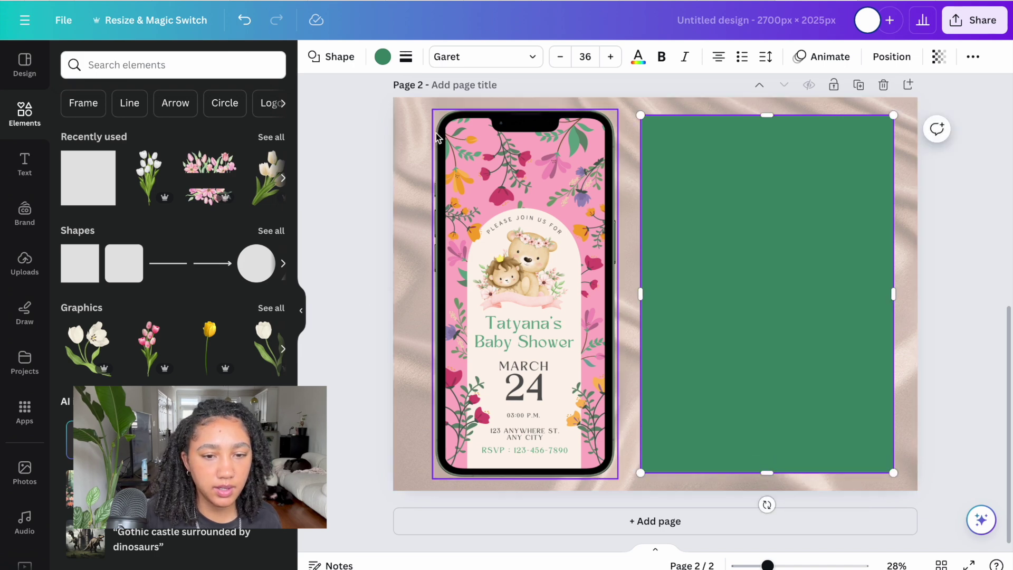
# Step: Fill the tall rectangle beside the phone with white
pyautogui.click(383, 56)
pyautogui.click(229, 141)
pyautogui.click(337, 265)
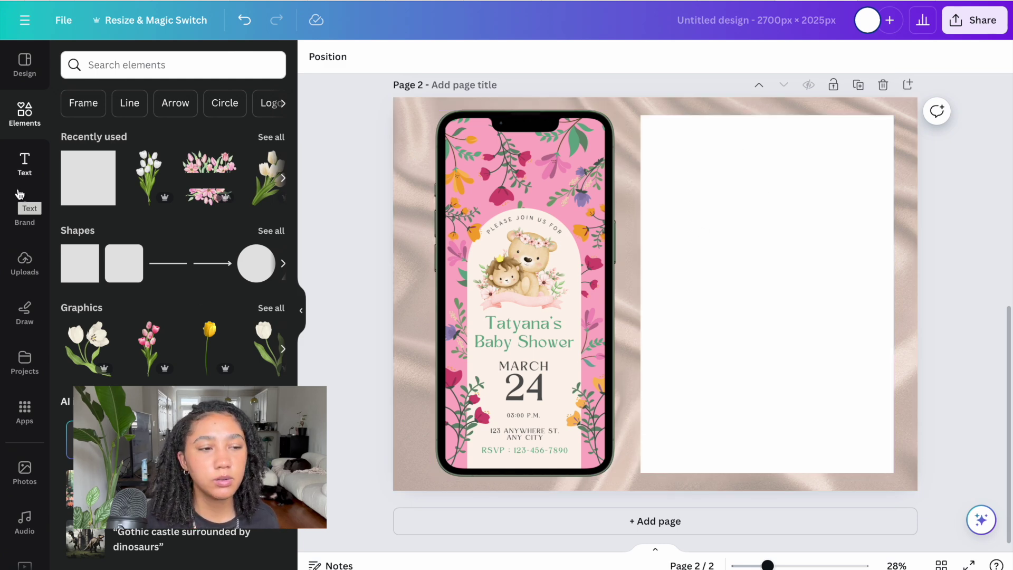
# Step: Add a heading reading "What's Included" and place it near the top of the white rectangle
pyautogui.click(28, 176)
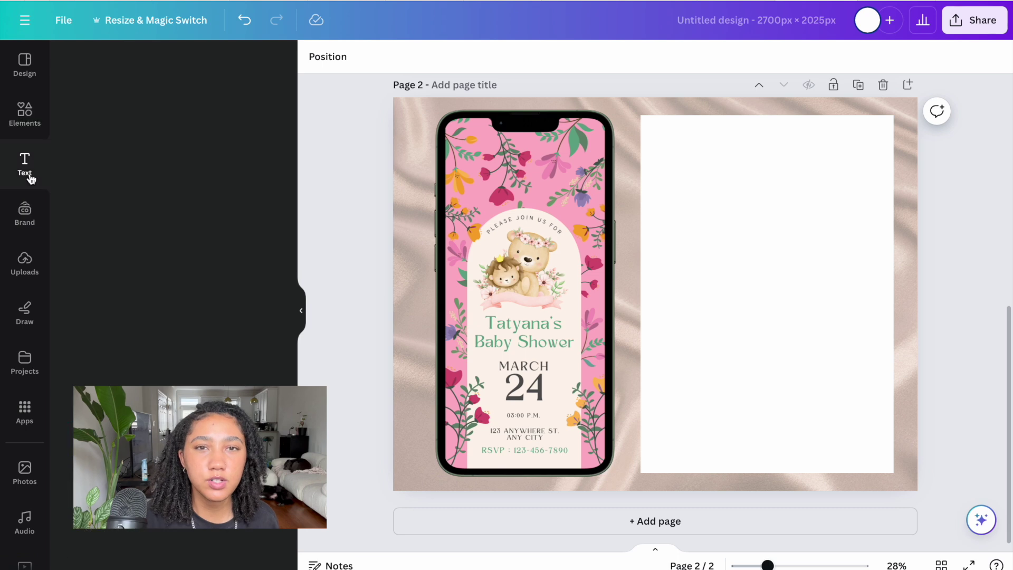
pyautogui.click(136, 167)
pyautogui.moveTo(545, 331); pyautogui.dragTo(681, 294)
pyautogui.moveTo(646, 251); pyautogui.dragTo(539, 224)
pyautogui.moveTo(539, 225)
pyautogui.mouseDown()
pyautogui.moveTo(582, 237)
pyautogui.moveTo(547, 238)
pyautogui.mouseUp()
pyautogui.doubleClick(619, 247)
pyautogui.write("What's Iincluded")
pyautogui.click(644, 273)
pyautogui.moveTo(631, 250); pyautogui.dragTo(632, 143)
# Step: Change the "What's Included" heading's font to non-bold italic Be Vietnam
pyautogui.click(112, 56)
pyautogui.click(97, 132)
pyautogui.scroll(-10, 138, 160)
pyautogui.click(138, 161)
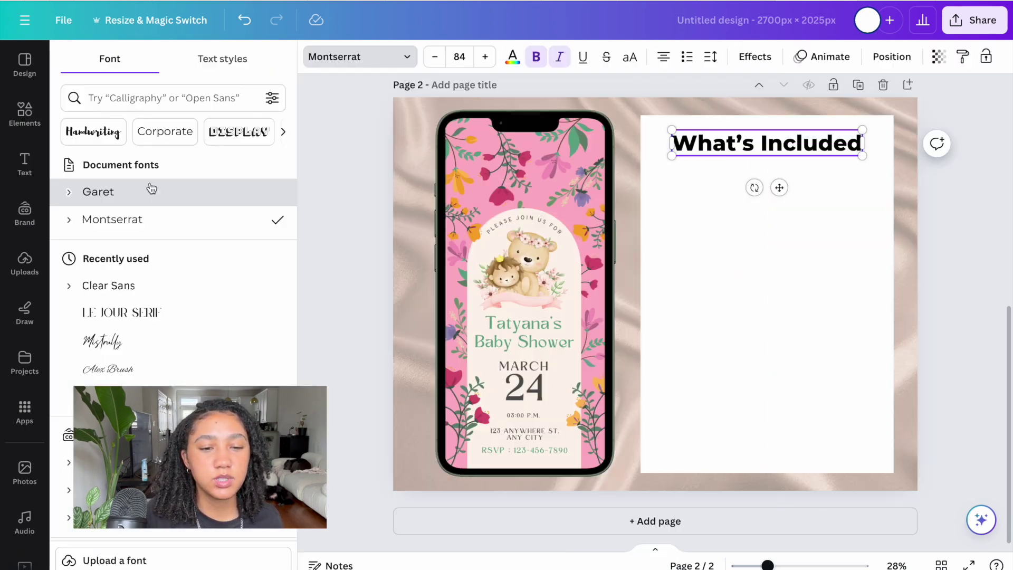
pyautogui.click(247, 98)
pyautogui.hscroll(1, 188, 140)
pyautogui.click(120, 132)
pyautogui.click(205, 385)
pyautogui.scroll(-5, 205, 384)
pyautogui.click(190, 261)
# Step: Duplicate the heading below itself, change the copy's text to "100% Customizable" and set its font size to 75
pyautogui.click(702, 212)
pyautogui.click(701, 152)
pyautogui.moveTo(820, 147); pyautogui.dragTo(806, 199)
pyautogui.moveTo(701, 198); pyautogui.dragTo(709, 198)
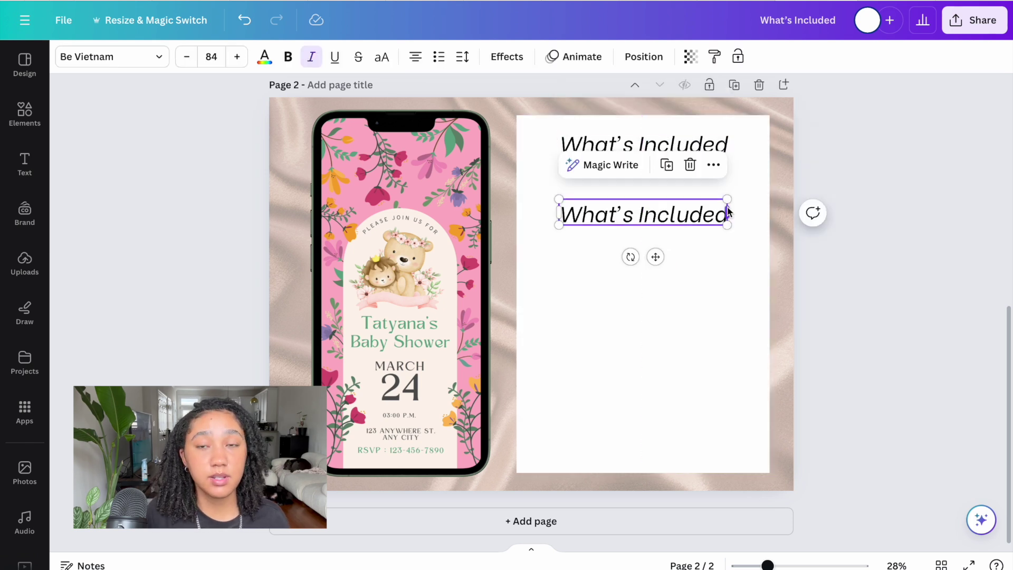
pyautogui.click(712, 205)
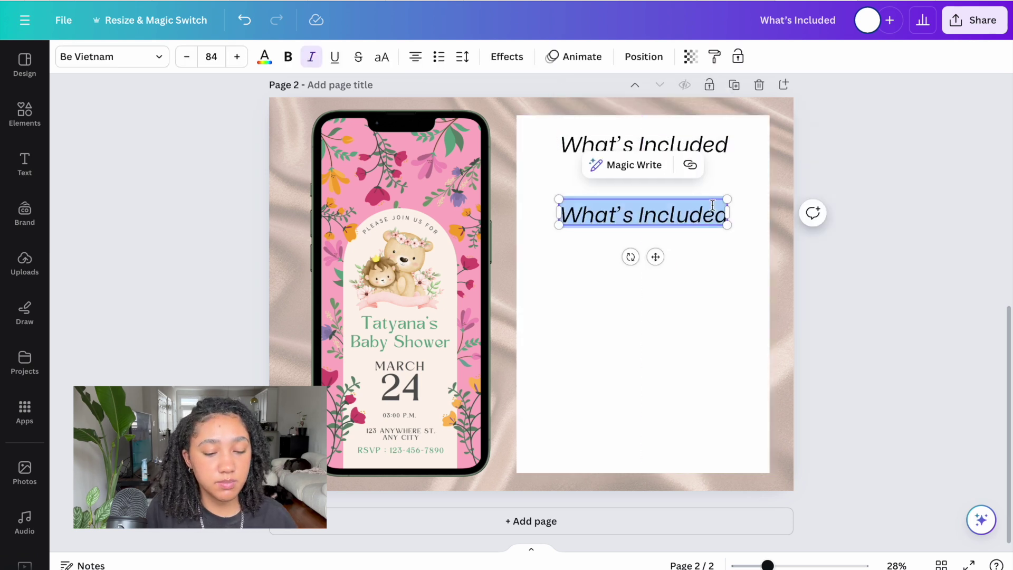
pyautogui.write('100% Customizable')
pyautogui.press('Escape')
pyautogui.click(211, 57)
# Step: Add copies of the text line below, reading "Instant Download" and "Made with Canva"
pyautogui.moveTo(658, 213); pyautogui.dragTo(666, 297)
pyautogui.click(667, 149)
pyautogui.doubleClick(658, 258)
pyautogui.write('Instant Download')
pyautogui.click(667, 210)
pyautogui.doubleClick(666, 296)
pyautogui.write('Made with Canva')
# Step: Add another text line reading "Easy to Share on Instagram, Facebook, WhatsApp, & via Text Message" beneath "Made with Canva"
pyautogui.hotkey('ctrl', 'd')
pyautogui.write('Easy to Share')
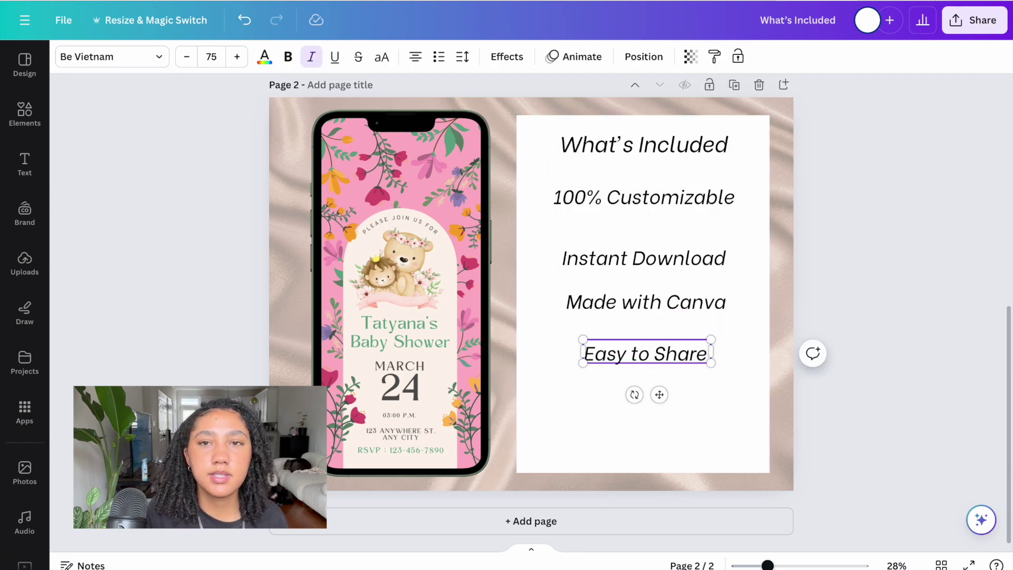
pyautogui.write(' on Instagram, Facebook, WhatsApp, & via Text Message')
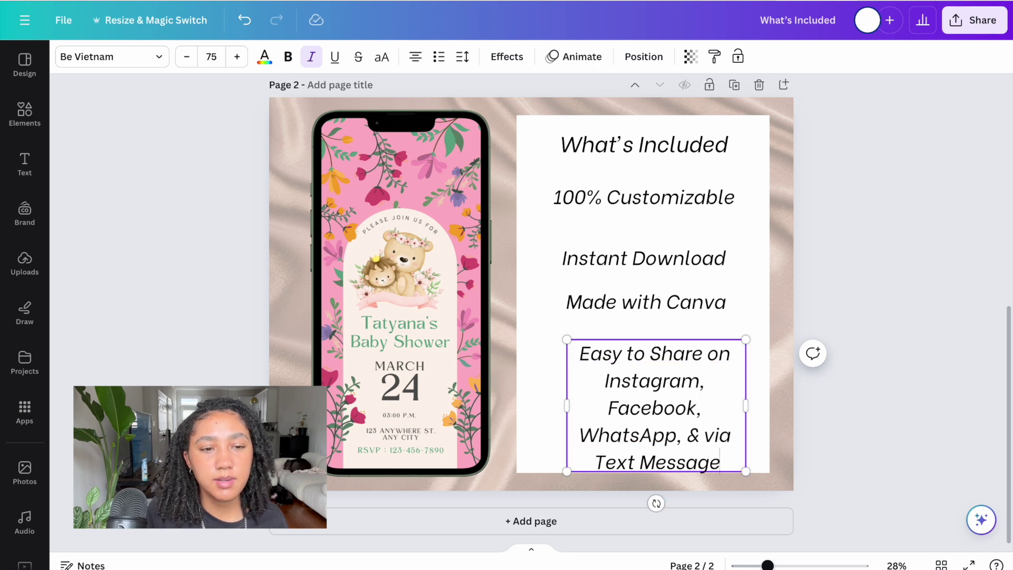
# Step: Widen the "Easy to Share" text box and tighten its line spacing
pyautogui.moveTo(745, 405); pyautogui.dragTo(808, 406)
pyautogui.moveTo(778, 394); pyautogui.dragTo(740, 409)
pyautogui.click(702, 372)
pyautogui.click(462, 56)
pyautogui.moveTo(524, 162); pyautogui.dragTo(496, 164)
# Step: Spread the heading and the four feature lines vertically over the white rectangle
pyautogui.moveTo(747, 391); pyautogui.dragTo(740, 409)
pyautogui.moveTo(719, 307); pyautogui.dragTo(719, 342)
pyautogui.moveTo(710, 262); pyautogui.dragTo(712, 288)
pyautogui.click(712, 339)
pyautogui.moveTo(699, 208); pyautogui.dragTo(701, 252)
pyautogui.moveTo(701, 134); pyautogui.dragTo(701, 142)
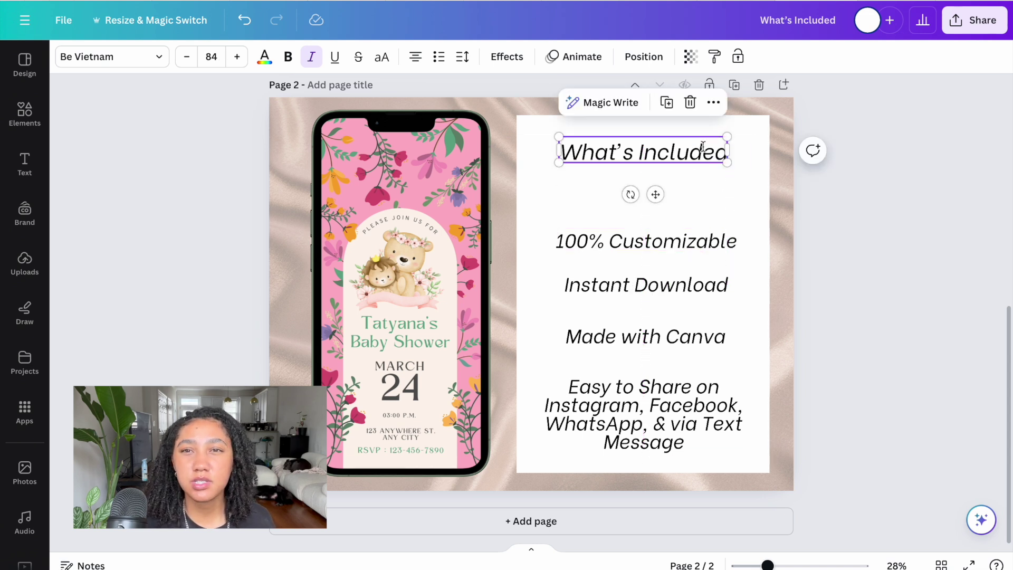
# Step: Try adjusting the transparency of the white rectangle
pyautogui.click(552, 145)
pyautogui.click(552, 145)
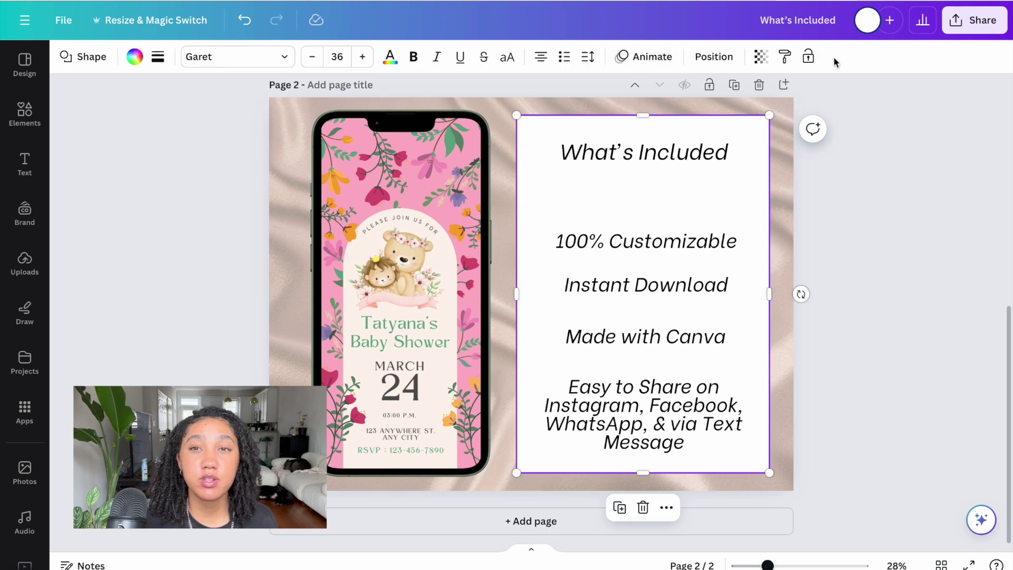
pyautogui.click(760, 56)
pyautogui.moveTo(722, 113)
pyautogui.mouseDown()
pyautogui.moveTo(673, 113)
pyautogui.moveTo(723, 114)
pyautogui.mouseUp()
pyautogui.click(849, 253)
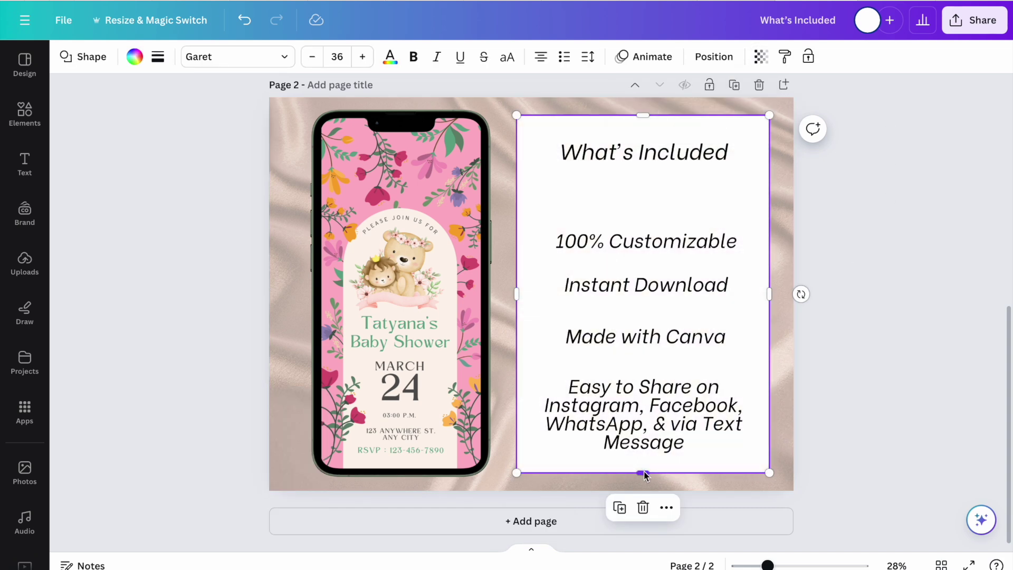
# Step: Shrink the white rectangle to fit behind the "Easy to Share" text and place a shorter copy behind "Made with Canva"
pyautogui.moveTo(643, 115); pyautogui.dragTo(649, 368)
pyautogui.moveTo(655, 411); pyautogui.dragTo(652, 347)
pyautogui.click(702, 374)
pyautogui.click(619, 331)
pyautogui.click(318, 56)
pyautogui.click(209, 120)
pyautogui.click(99, 93)
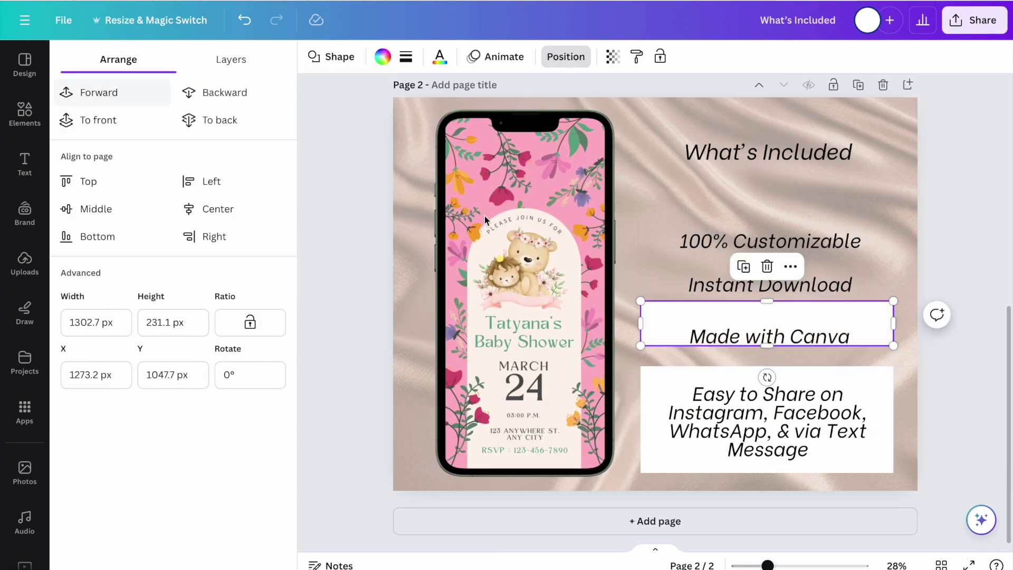
# Step: Centre "Made with Canva" on its white box and add two copies of that box above it
pyautogui.click(745, 330)
pyautogui.click(657, 319)
pyautogui.moveTo(745, 327); pyautogui.dragTo(706, 282)
pyautogui.click(745, 268)
pyautogui.click(744, 215)
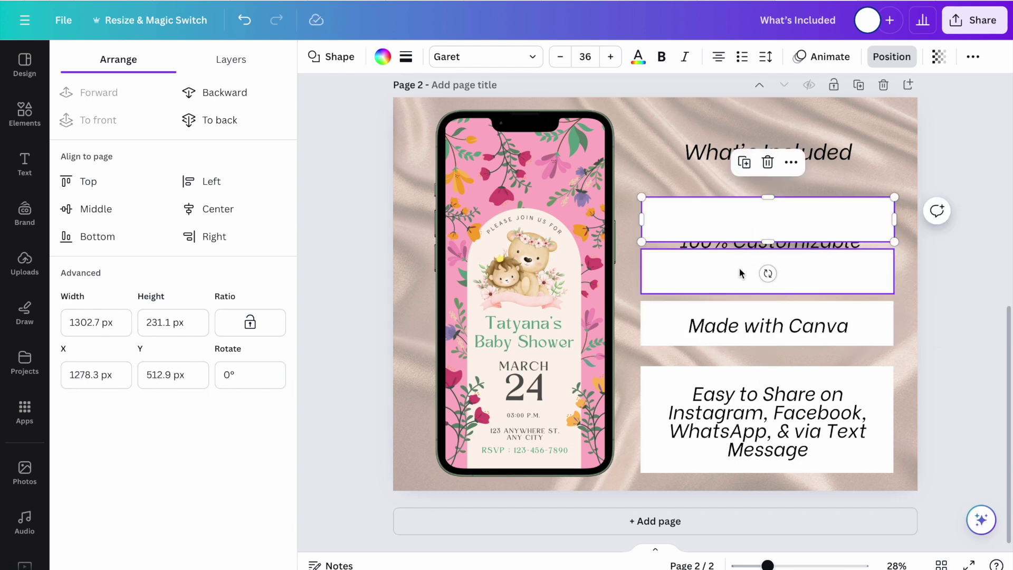
# Step: Layer the upper two white boxes behind the text and centre "100% Customizable" and "Instant Download" on them
pyautogui.moveTo(653, 222); pyautogui.dragTo(654, 273)
pyautogui.click(246, 97)
pyautogui.click(715, 237)
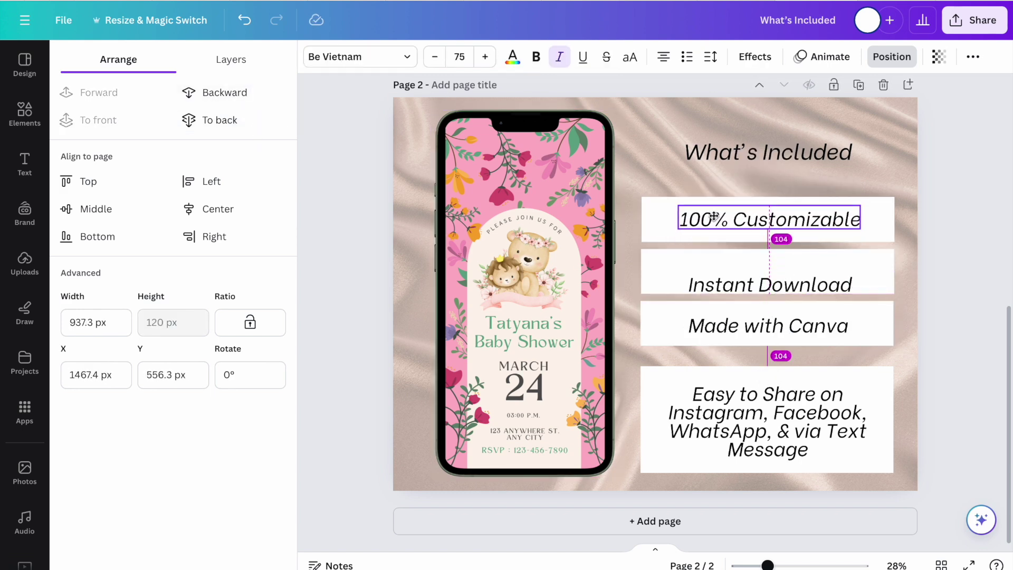
pyautogui.click(770, 285)
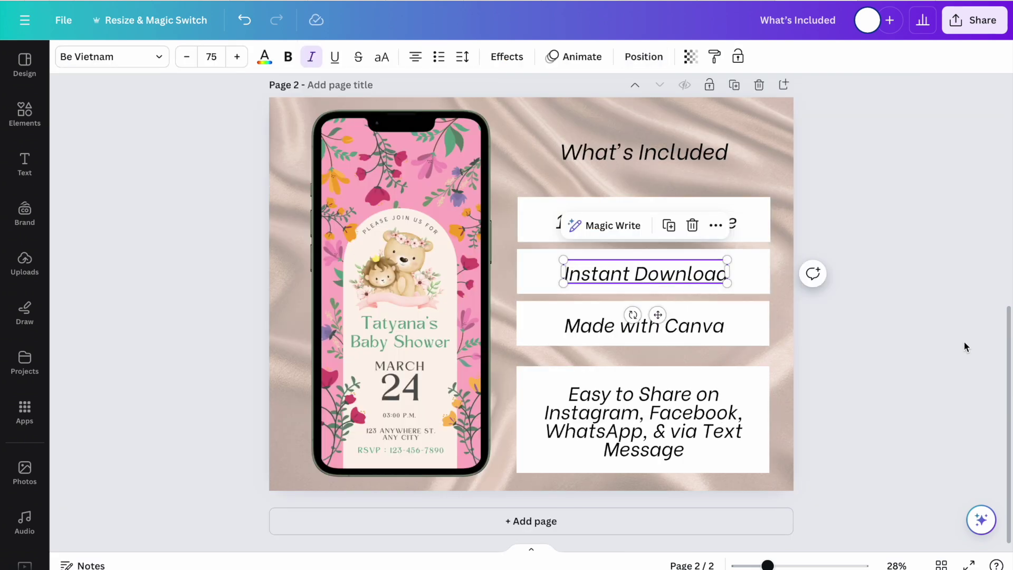
pyautogui.click(870, 357)
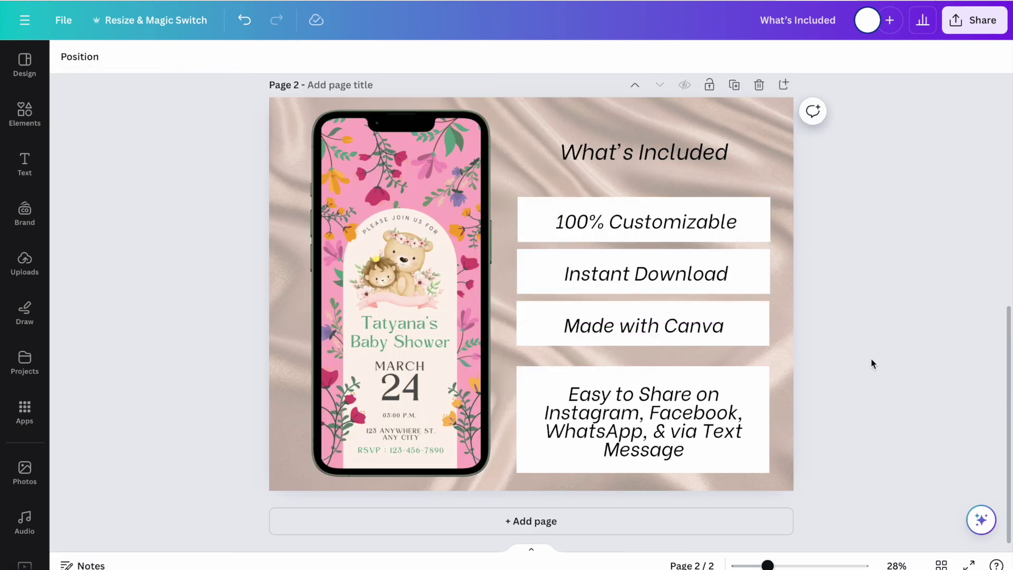
# Step: Reduce the height of the short white boxes and even out the gaps between them
pyautogui.scroll(5, 768, 266)
pyautogui.click(564, 268)
pyautogui.moveTo(708, 243); pyautogui.dragTo(707, 250)
pyautogui.click(533, 356)
pyautogui.moveTo(704, 321); pyautogui.dragTo(704, 332)
pyautogui.click(565, 267)
pyautogui.moveTo(704, 247); pyautogui.dragTo(703, 252)
pyautogui.click(545, 196)
pyautogui.click(954, 360)
pyautogui.scroll(-3, 955, 360)
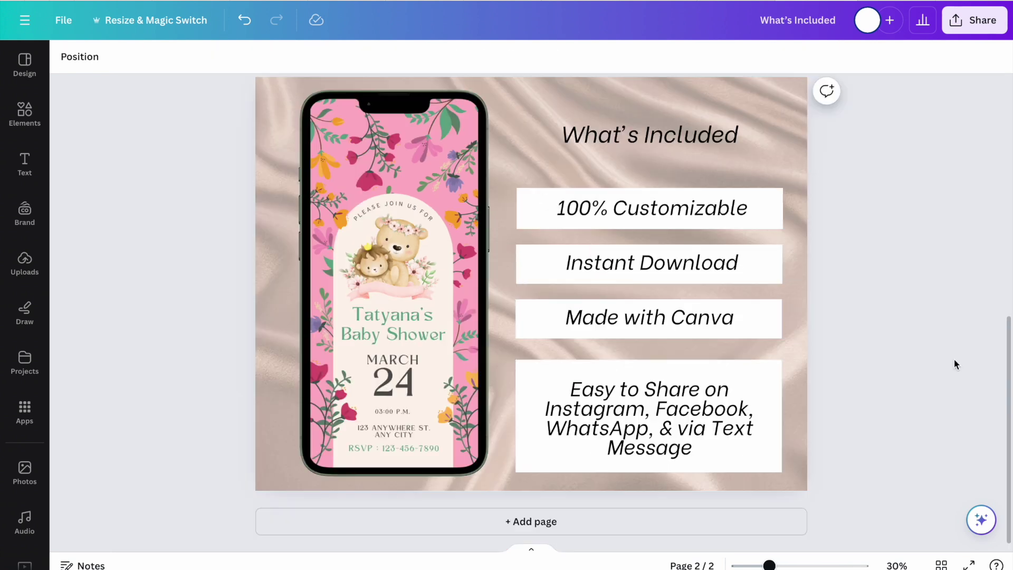
# Step: Make the "What's Included" heading white and bold with the Lift text effect
pyautogui.click(649, 134)
pyautogui.scroll(1, 632, 309)
pyautogui.click(262, 57)
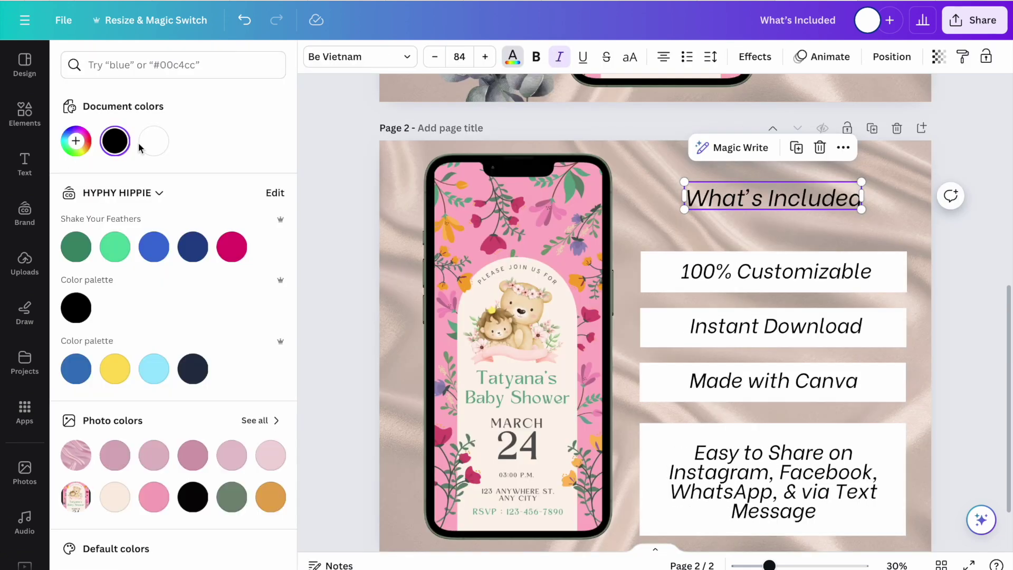
pyautogui.click(755, 57)
pyautogui.click(256, 164)
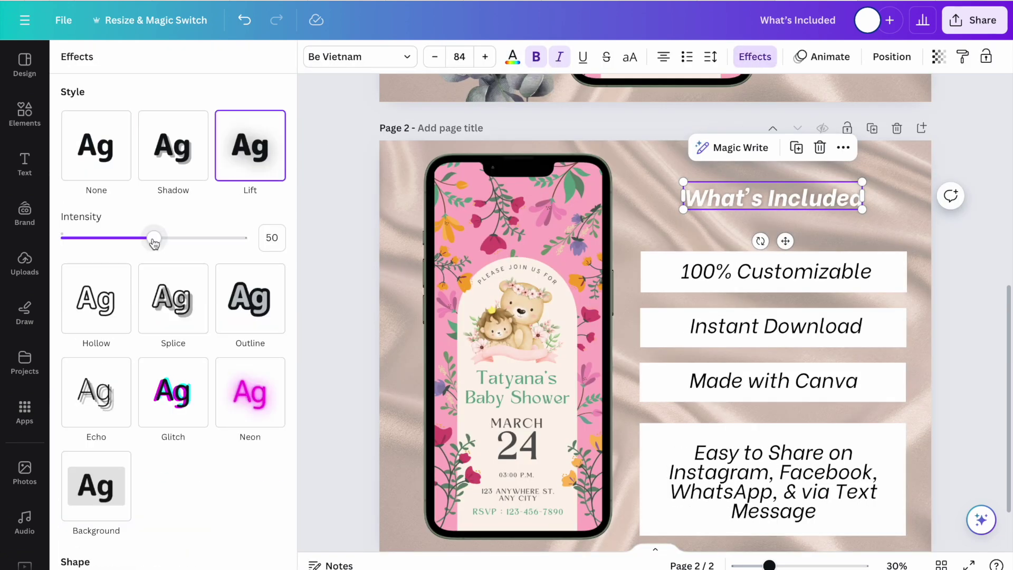
# Step: Enlarge the "What's Included" heading and position it above the white boxes within the page
pyautogui.moveTo(681, 182); pyautogui.dragTo(595, 171)
pyautogui.moveTo(641, 200); pyautogui.dragTo(741, 211)
pyautogui.click(866, 266)
pyautogui.moveTo(776, 164); pyautogui.dragTo(821, 174)
pyautogui.moveTo(744, 219); pyautogui.dragTo(733, 221)
pyautogui.click(758, 223)
pyautogui.moveTo(801, 249); pyautogui.dragTo(758, 236)
pyautogui.moveTo(758, 194); pyautogui.dragTo(837, 201)
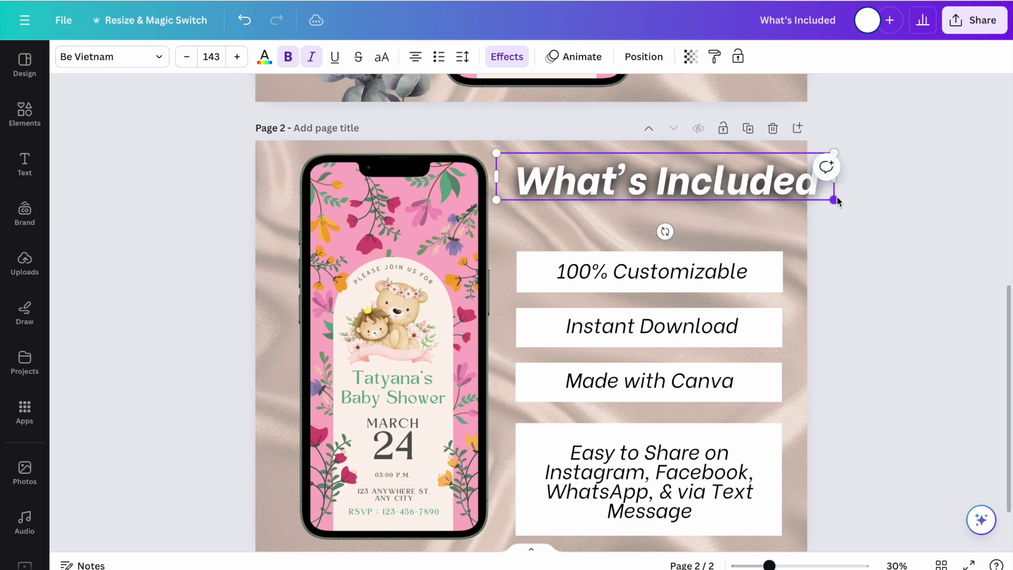
pyautogui.moveTo(824, 158); pyautogui.dragTo(776, 161)
# Step: Swap the "Instant Download" and "100% Customizable" lines and adjust the layering of text and boxes
pyautogui.moveTo(695, 327); pyautogui.dragTo(685, 247)
pyautogui.moveTo(733, 272); pyautogui.dragTo(731, 331)
pyautogui.click(731, 329)
pyautogui.moveTo(709, 248); pyautogui.dragTo(715, 275)
pyautogui.click(703, 328)
pyautogui.click(714, 57)
pyautogui.click(215, 94)
# Step: Nudge the "100% Customizable" text upward to centre it vertically in its white box
pyautogui.scroll(5, 696, 300)
pyautogui.moveTo(719, 366); pyautogui.dragTo(718, 361)
pyautogui.press('Up')
pyautogui.press('Up')
pyautogui.press('Up')
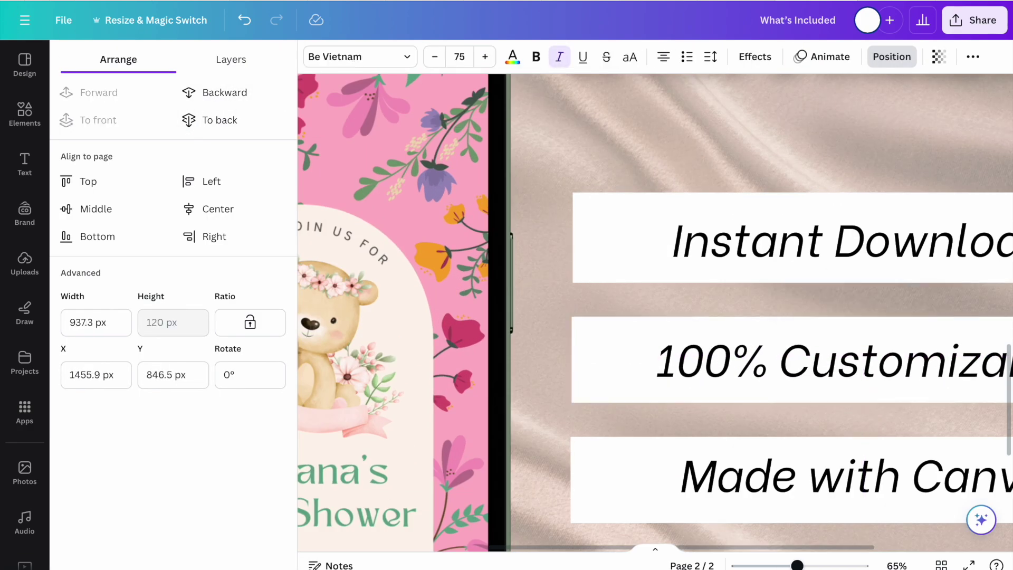
# Step: Fine-tune the vertical positions of the heading, the three short boxes and their text for even spacing
pyautogui.scroll(-5, 696, 301)
pyautogui.moveTo(775, 153); pyautogui.dragTo(776, 161)
pyautogui.moveTo(776, 238); pyautogui.dragTo(776, 227)
pyautogui.moveTo(776, 302); pyautogui.dragTo(776, 296)
pyautogui.moveTo(715, 239); pyautogui.dragTo(714, 229)
pyautogui.moveTo(715, 301); pyautogui.dragTo(715, 294)
pyautogui.moveTo(715, 360); pyautogui.dragTo(715, 354)
pyautogui.click(895, 350)
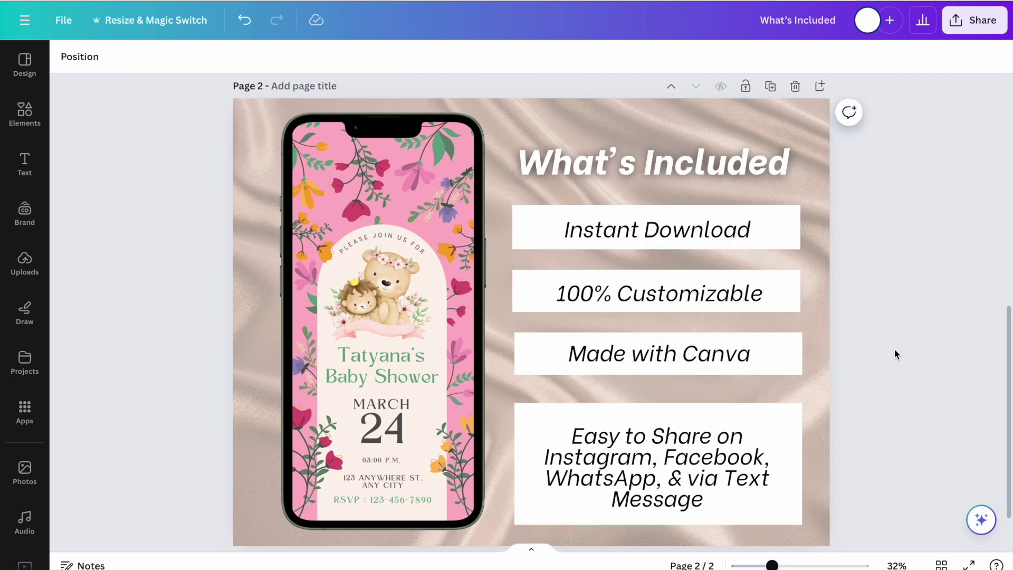
# Step: Search the elements for "Canva logo" and narrow the results to photos
pyautogui.click(24, 112)
pyautogui.click(158, 64)
pyautogui.write('Canva logo')
pyautogui.press('Return')
pyautogui.click(159, 97)
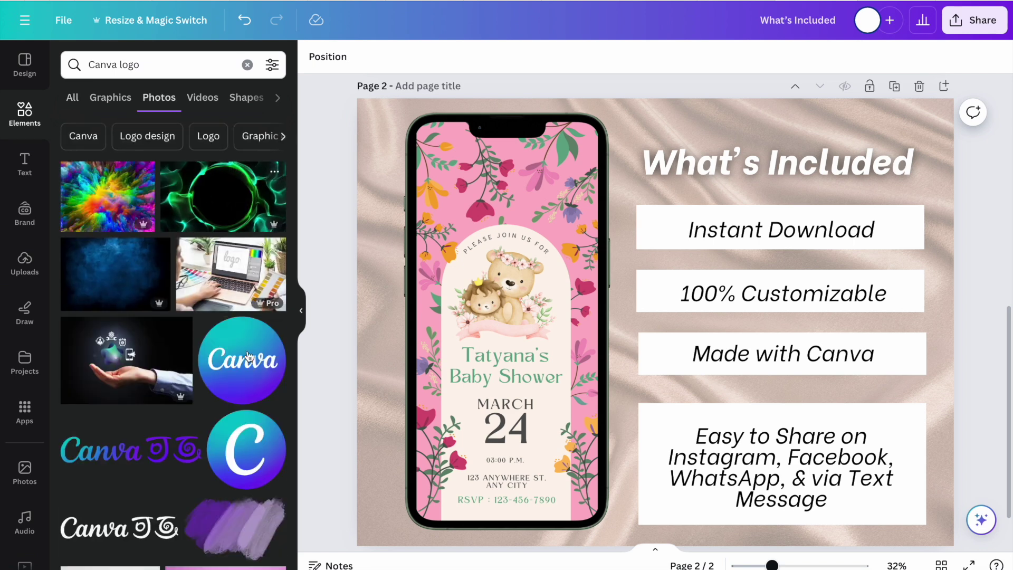
# Step: Add the round Canva logo, shrink it and place it at the left end of the "Made with Canva" box
pyautogui.click(242, 360)
pyautogui.moveTo(836, 145); pyautogui.dragTo(588, 391)
pyautogui.moveTo(544, 432); pyautogui.dragTo(662, 348)
pyautogui.moveTo(704, 307); pyautogui.dragTo(638, 340)
pyautogui.moveTo(636, 390); pyautogui.dragTo(646, 360)
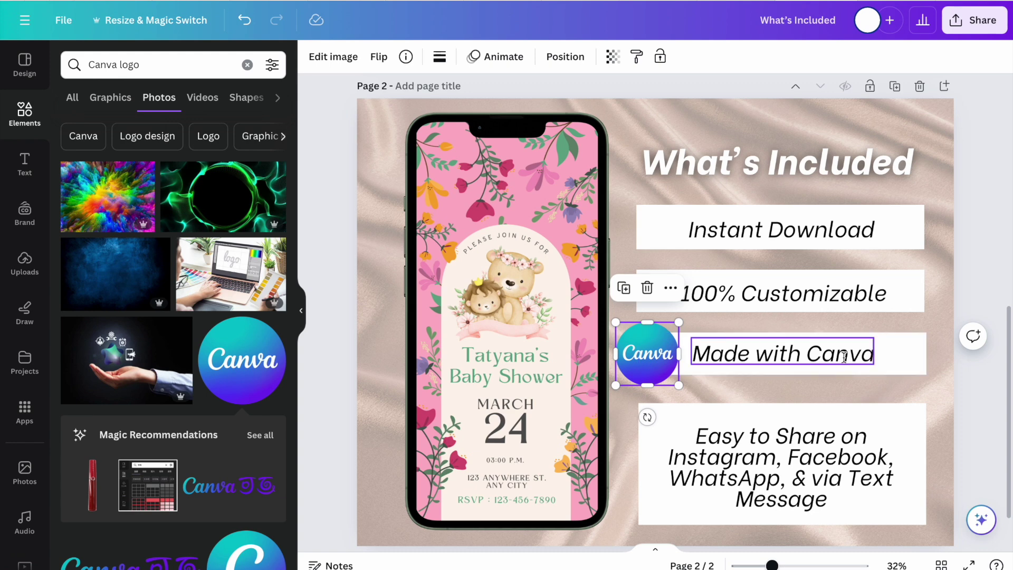
# Step: Shift the Canva logo and the text in the three short boxes slightly right to make room for icons
pyautogui.moveTo(845, 358); pyautogui.dragTo(871, 357)
pyautogui.moveTo(654, 357)
pyautogui.mouseDown()
pyautogui.moveTo(671, 356)
pyautogui.moveTo(662, 357)
pyautogui.mouseUp()
pyautogui.click(817, 293)
pyautogui.moveTo(817, 294); pyautogui.dragTo(840, 294)
pyautogui.click(725, 230)
pyautogui.moveTo(726, 230); pyautogui.dragTo(750, 233)
# Step: Search the graphics for "download", add the round orange download icon and place it, shrunk, at the left end of the "Instant Download" box
pyautogui.click(247, 64)
pyautogui.write('downloa')
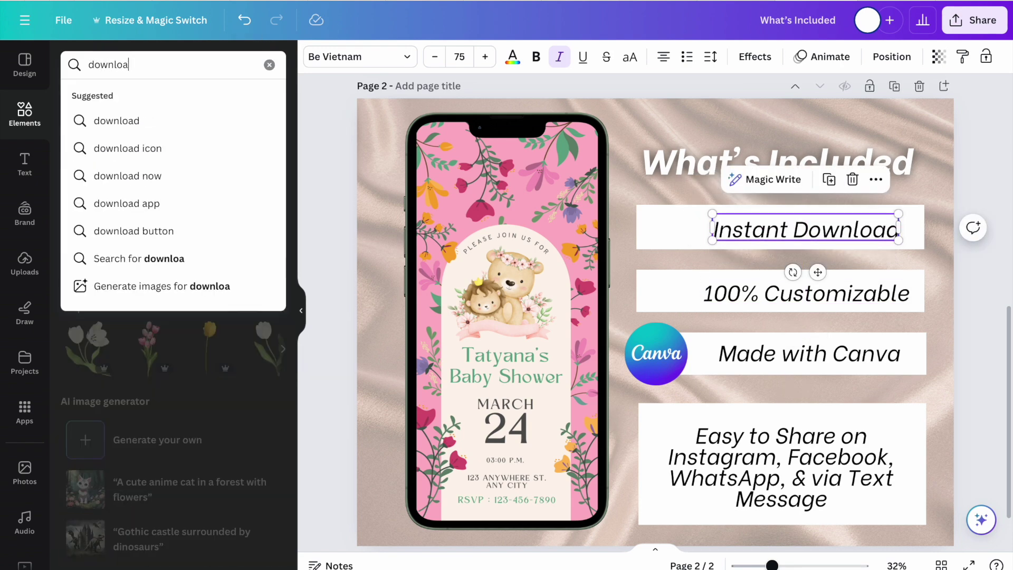
pyautogui.write('d')
pyautogui.press('Return')
pyautogui.click(269, 168)
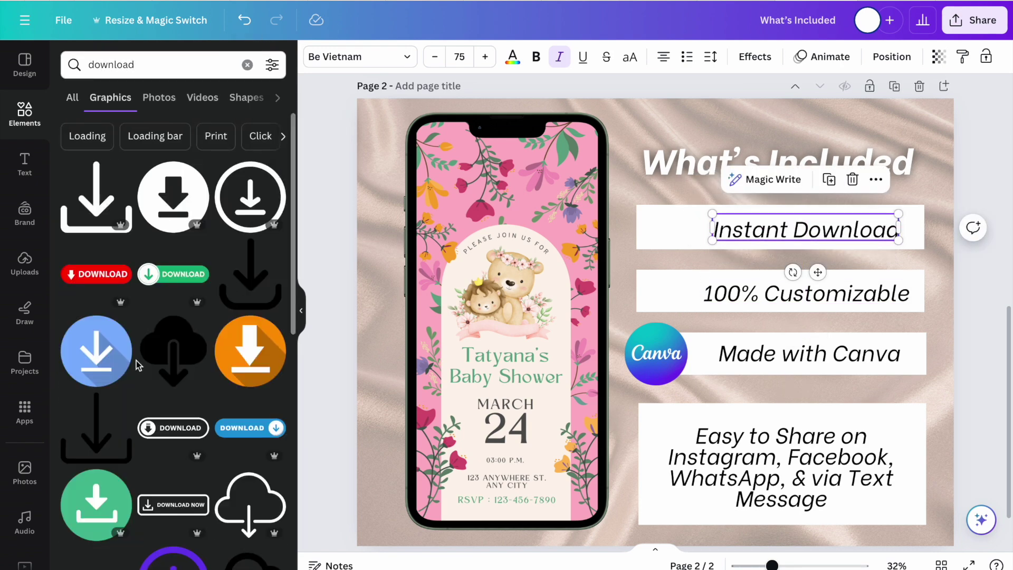
pyautogui.click(246, 358)
pyautogui.moveTo(834, 143); pyautogui.dragTo(558, 421)
pyautogui.moveTo(536, 467); pyautogui.dragTo(637, 243)
# Step: Search the elements for "customizable" and "create" to look for an icon for the "100% Customizable" box
pyautogui.click(247, 64)
pyautogui.write('customizable')
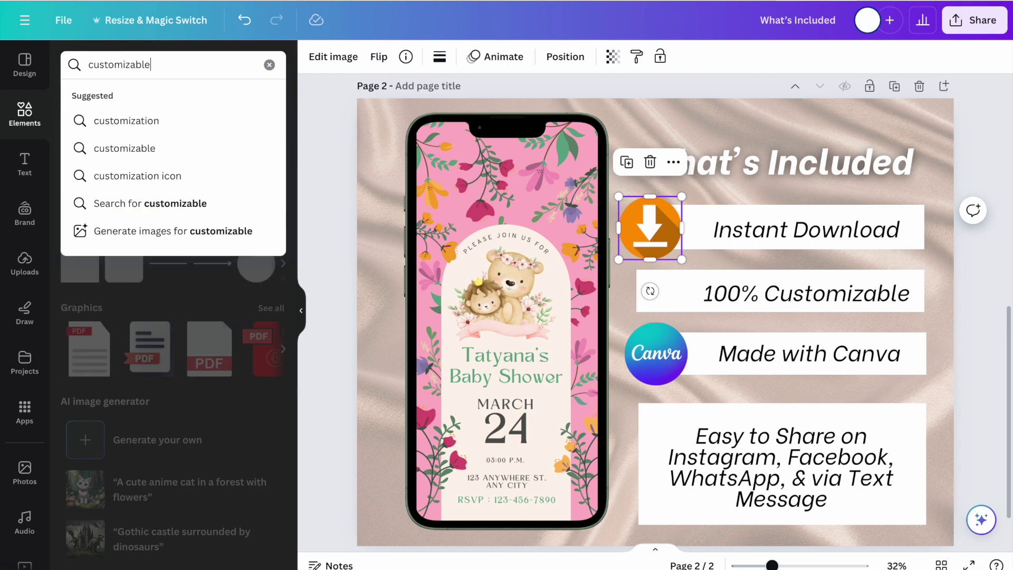
pyautogui.press('Return')
pyautogui.click(271, 170)
pyautogui.scroll(-5, 174, 317)
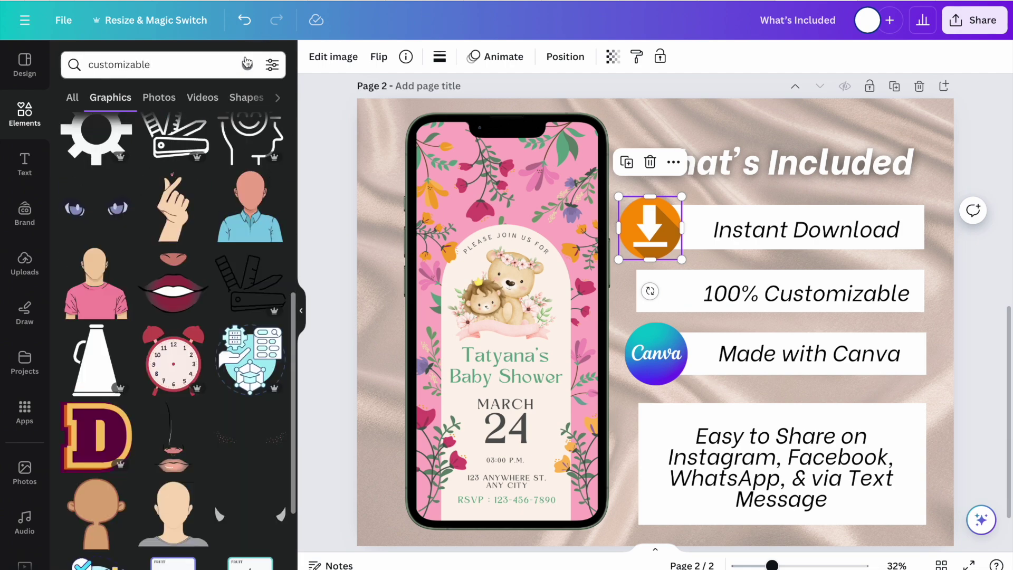
pyautogui.click(247, 64)
pyautogui.write('create')
pyautogui.press('Return')
# Step: Search the elements for "edit" and look through the matching graphics for a pencil icon
pyautogui.click(247, 64)
pyautogui.write('edit')
pyautogui.press('Return')
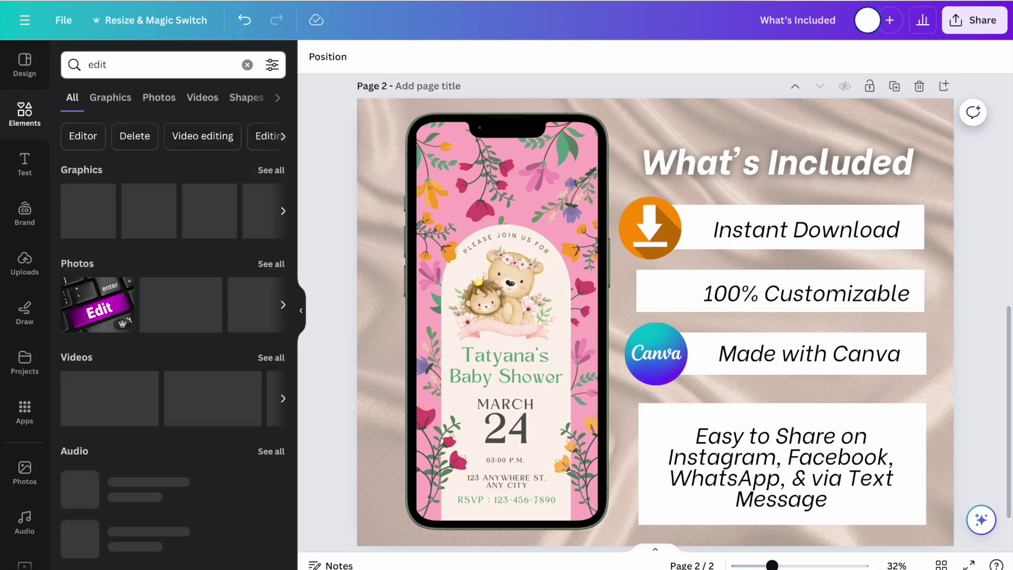
pyautogui.click(271, 170)
pyautogui.scroll(-2, 247, 305)
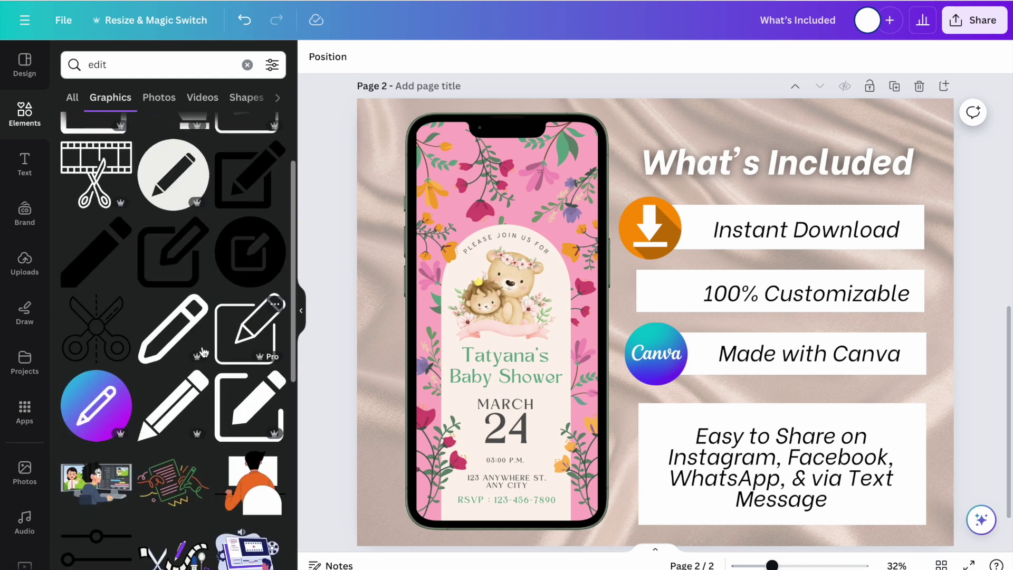
# Step: Try the round blue-purple gradient pencil graphic with its pencil in magenta #e41673 and in white
pyautogui.click(121, 391)
pyautogui.click(438, 57)
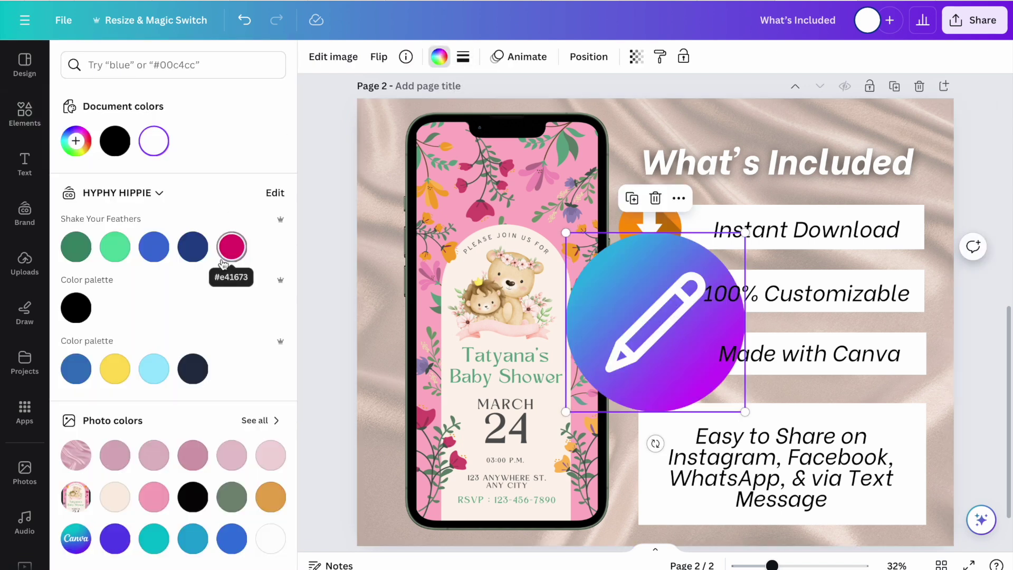
pyautogui.click(237, 252)
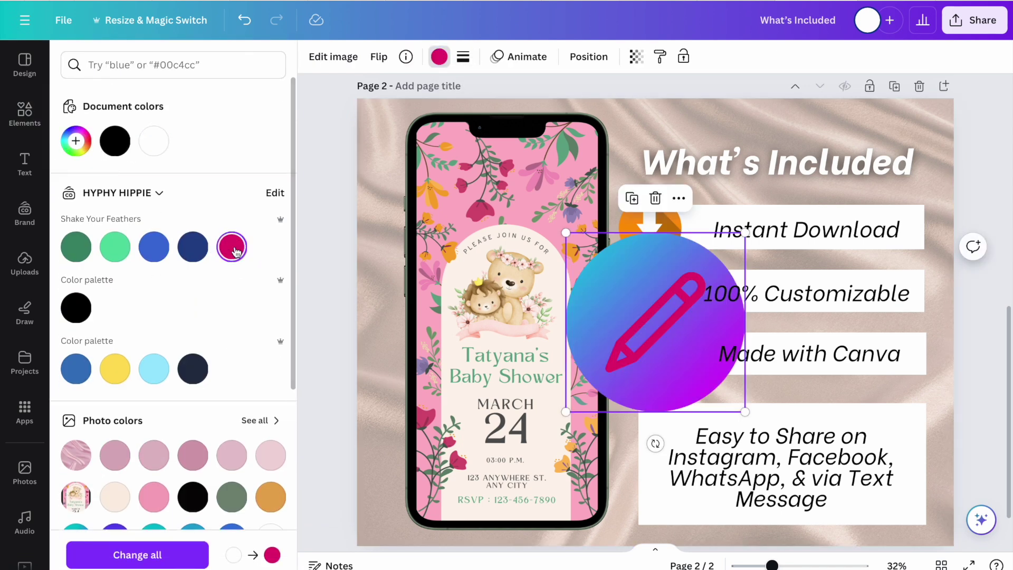
pyautogui.click(154, 143)
pyautogui.scroll(-1, 226, 283)
pyautogui.click(24, 112)
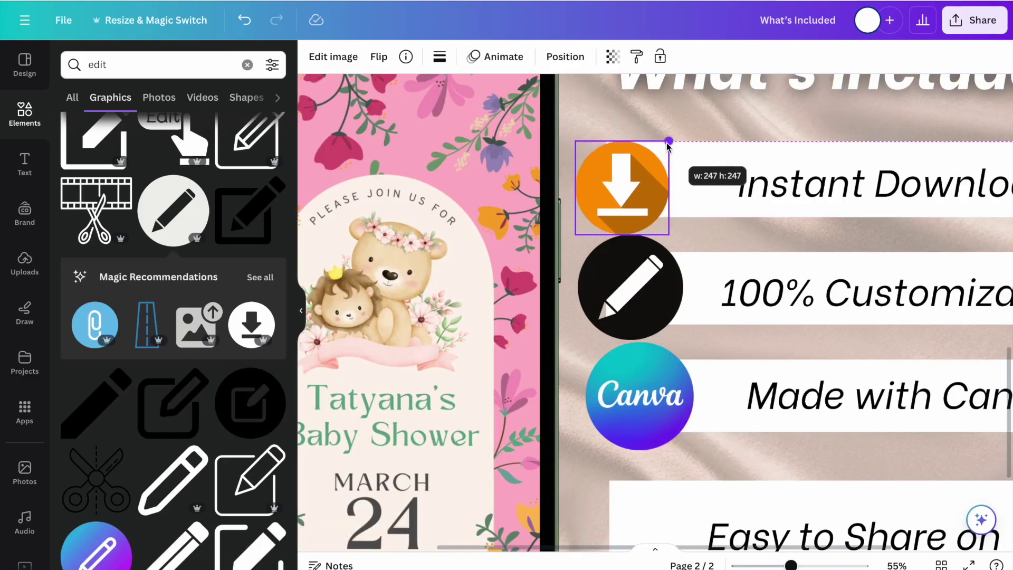
# Step: Raise the download icon slightly, match the Canva logo's size to it and align the logo beside "Made with Canva"
pyautogui.moveTo(632, 207); pyautogui.dragTo(632, 196)
pyautogui.click(664, 380)
pyautogui.moveTo(693, 343); pyautogui.dragTo(729, 308)
pyautogui.moveTo(656, 395); pyautogui.dragTo(743, 210)
pyautogui.moveTo(784, 267); pyautogui.dragTo(753, 220)
pyautogui.moveTo(710, 166)
pyautogui.mouseDown()
pyautogui.moveTo(691, 171)
pyautogui.moveTo(620, 393)
pyautogui.mouseUp()
# Step: Shrink the black pencil icon to match the other icons and centre it vertically beside "100% Customizable"
pyautogui.click(631, 288)
pyautogui.moveTo(683, 235); pyautogui.dragTo(664, 253)
pyautogui.moveTo(634, 287); pyautogui.dragTo(634, 271)
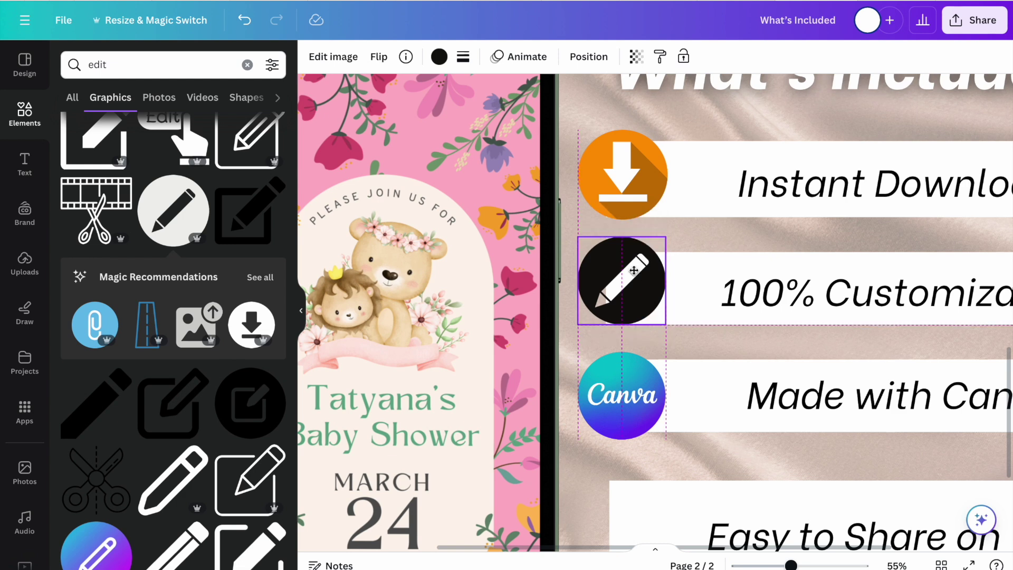
pyautogui.moveTo(626, 312); pyautogui.dragTo(643, 319)
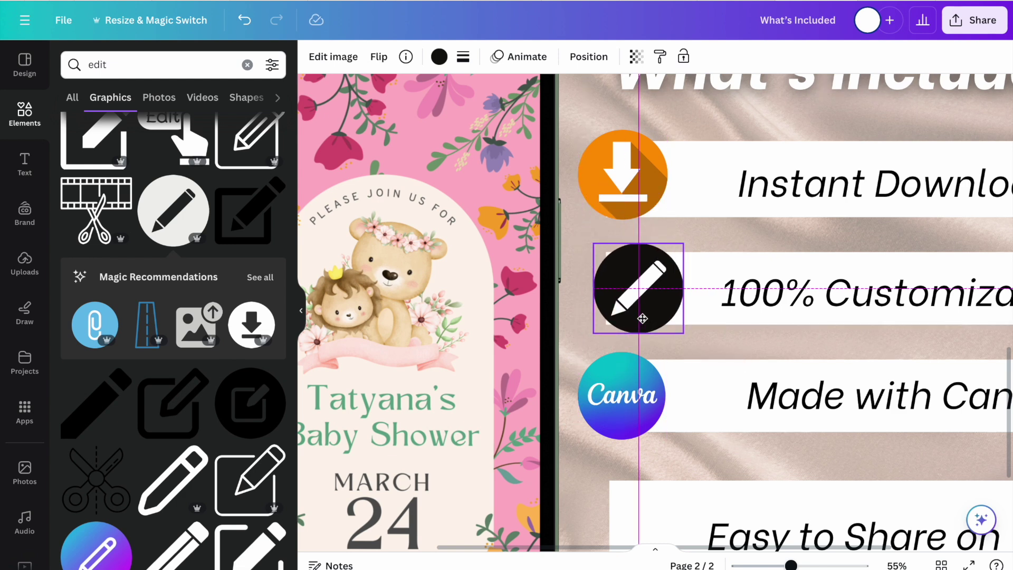
pyautogui.click(689, 304)
# Step: Duplicate a white box, shrink it to fit inside the pencil icon's circle and layer it behind the icon
pyautogui.click(573, 289)
pyautogui.click(718, 290)
pyautogui.press('super+d')
pyautogui.moveTo(718, 290)
pyautogui.mouseDown()
pyautogui.moveTo(479, 303)
pyautogui.moveTo(632, 299)
pyautogui.mouseUp()
pyautogui.moveTo(658, 250); pyautogui.dragTo(648, 270)
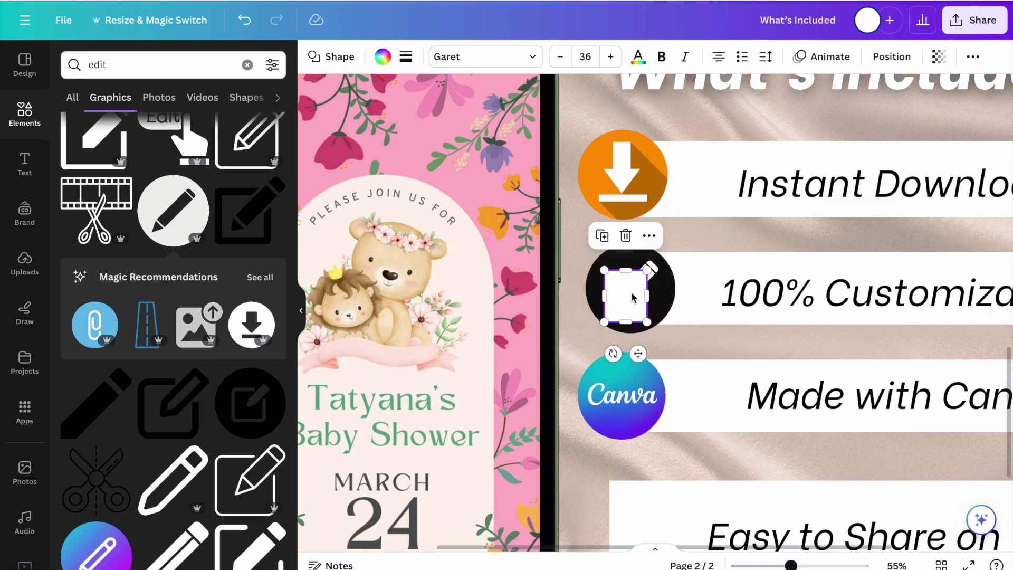
pyautogui.click(892, 56)
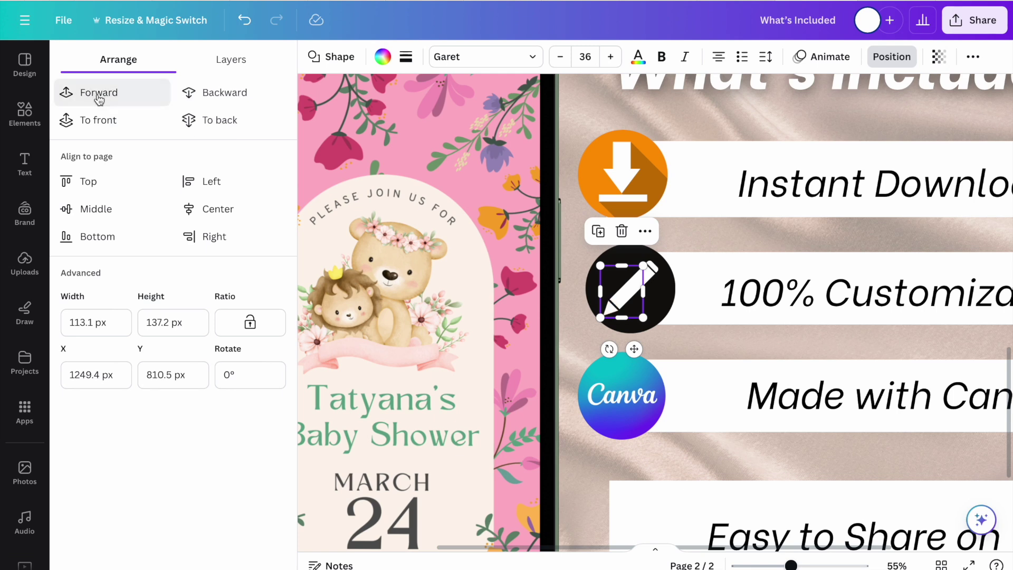
pyautogui.click(562, 347)
# Step: Line up the Canva logo and download icon with the pencil icon in one vertical column
pyautogui.click(602, 390)
pyautogui.scroll(-1, 616, 440)
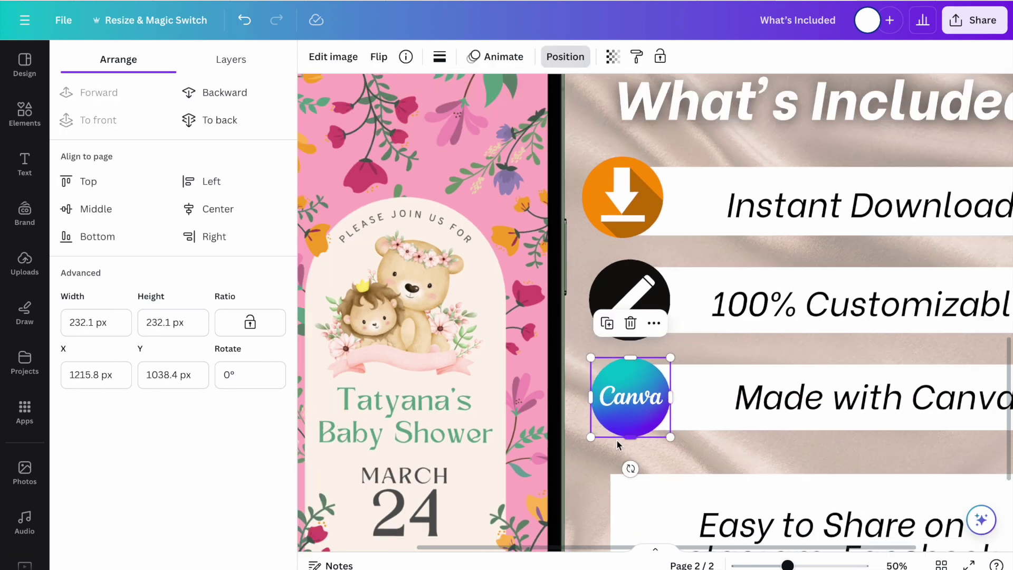
pyautogui.click(574, 378)
pyautogui.scroll(-1, 575, 377)
pyautogui.click(618, 168)
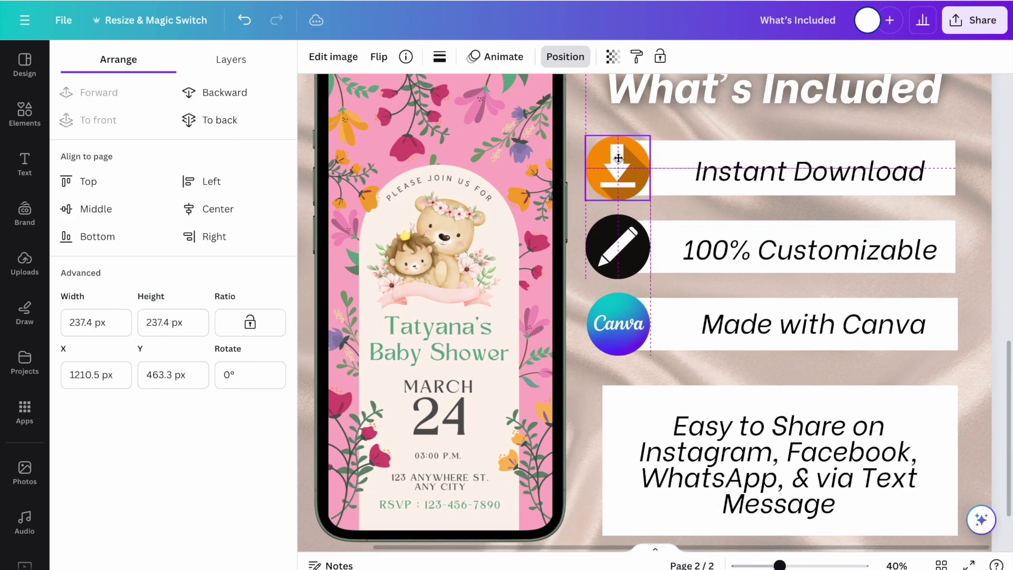
pyautogui.click(569, 234)
pyautogui.click(697, 365)
# Step: Search the elements for "share" and look through the matching graphics for an icon for the "Easy to Share" box
pyautogui.scroll(-3, 698, 366)
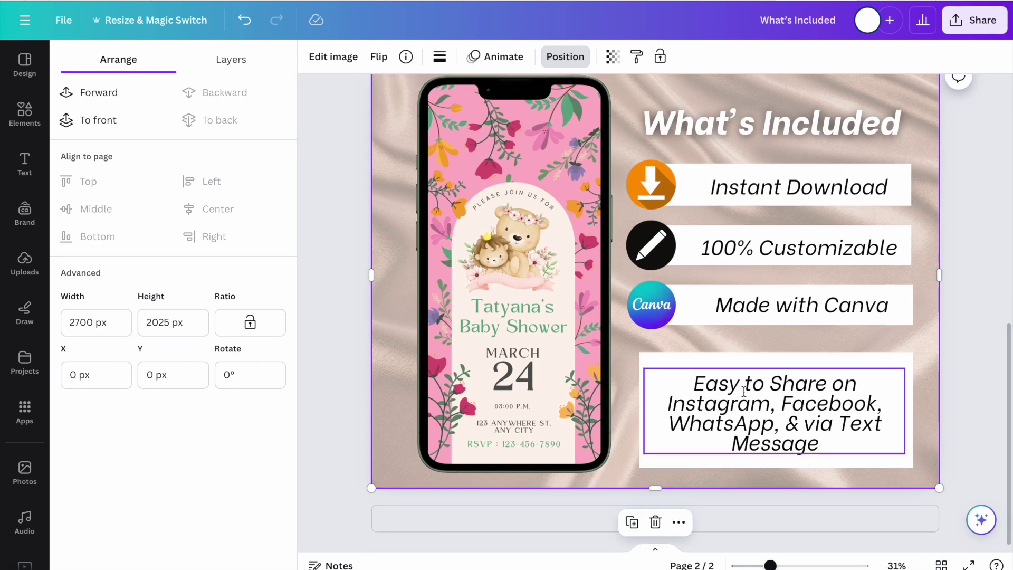
pyautogui.click(753, 388)
pyautogui.click(25, 112)
pyautogui.click(159, 64)
pyautogui.write('share')
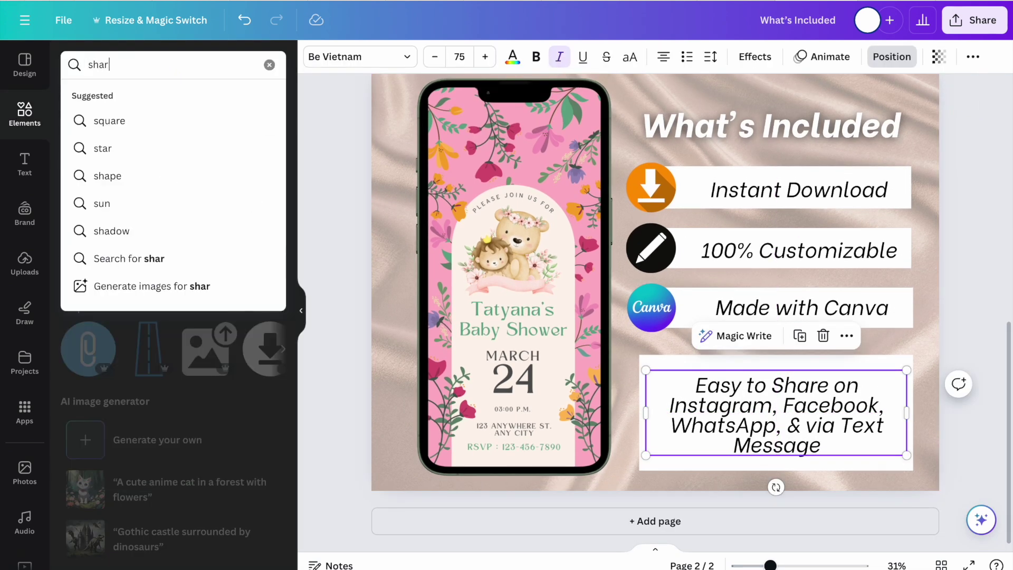
pyautogui.press('Return')
pyautogui.click(271, 170)
pyautogui.scroll(-3, 244, 475)
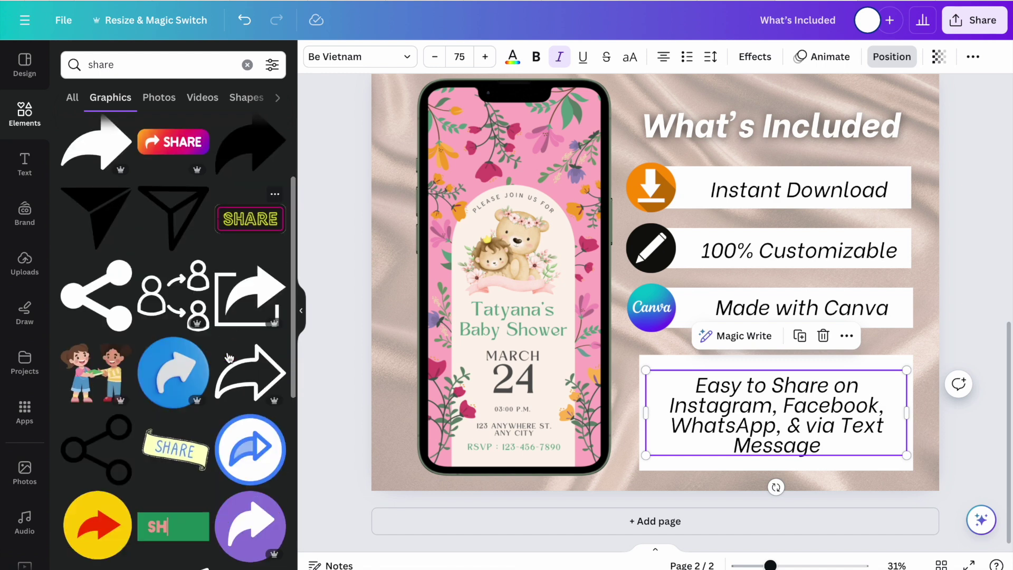
# Step: Add the round purple share icon, shrink it to match the others and place it on the upper-left corner of the "Easy to Share" box
pyautogui.click(236, 516)
pyautogui.moveTo(741, 193); pyautogui.dragTo(635, 300)
pyautogui.moveTo(606, 331); pyautogui.dragTo(656, 369)
pyautogui.moveTo(622, 401); pyautogui.dragTo(659, 368)
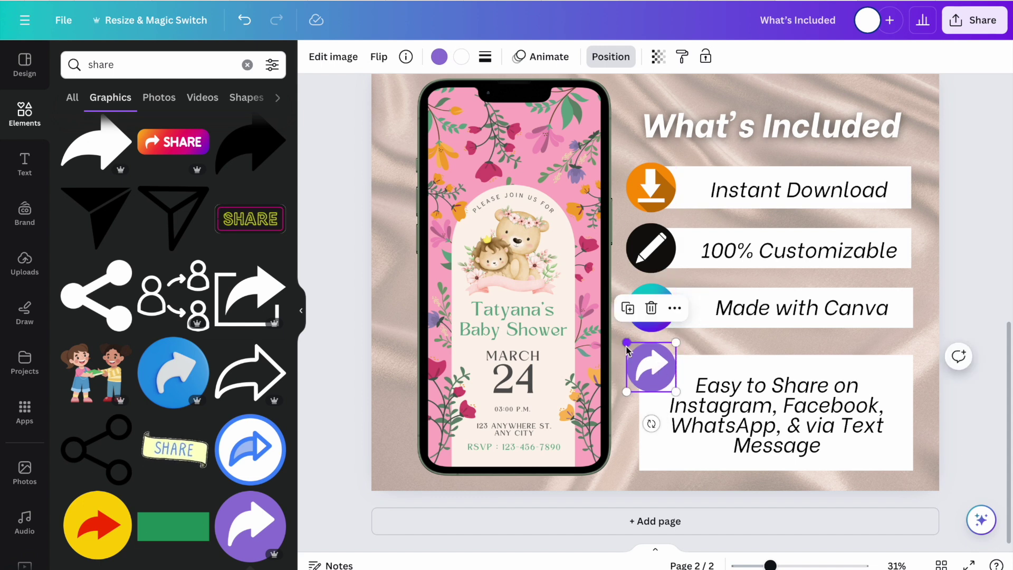
# Step: Recolour the pencil icon's black circle dark green
pyautogui.click(656, 257)
pyautogui.click(439, 57)
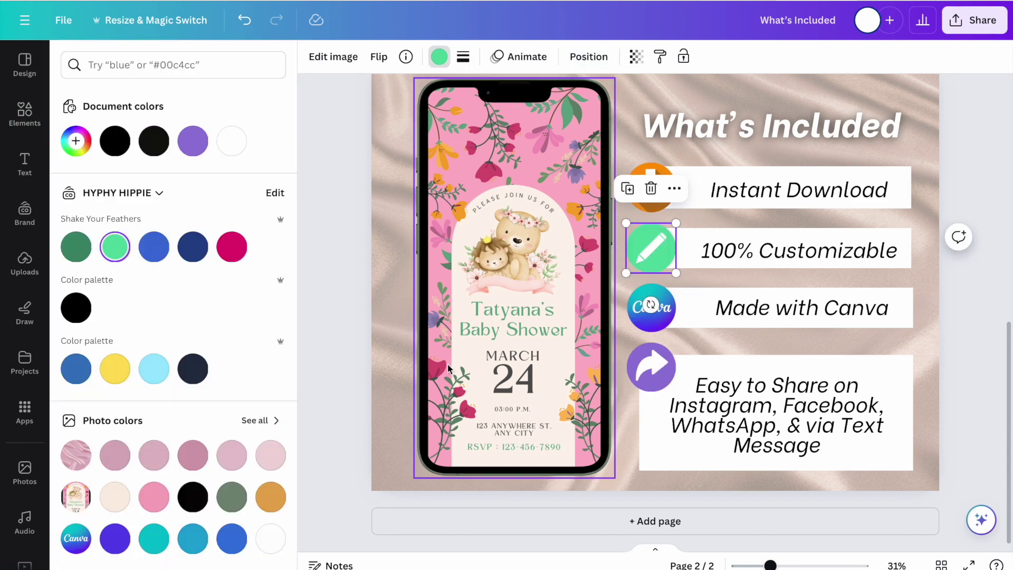
pyautogui.scroll(-5, 226, 475)
pyautogui.scroll(5, 75, 141)
pyautogui.click(75, 141)
pyautogui.scroll(-5, 259, 378)
pyautogui.keyDown('ctrl'); pyautogui.scroll(5, 596, 380); pyautogui.keyUp('ctrl')
# Step: Duplicate the "What's Included" page as page 3 and delete the phone mockup from the copy
pyautogui.click(746, 342)
pyautogui.click(645, 456)
pyautogui.keyDown('ctrl'); pyautogui.scroll(-5, 645, 456); pyautogui.keyUp('ctrl')
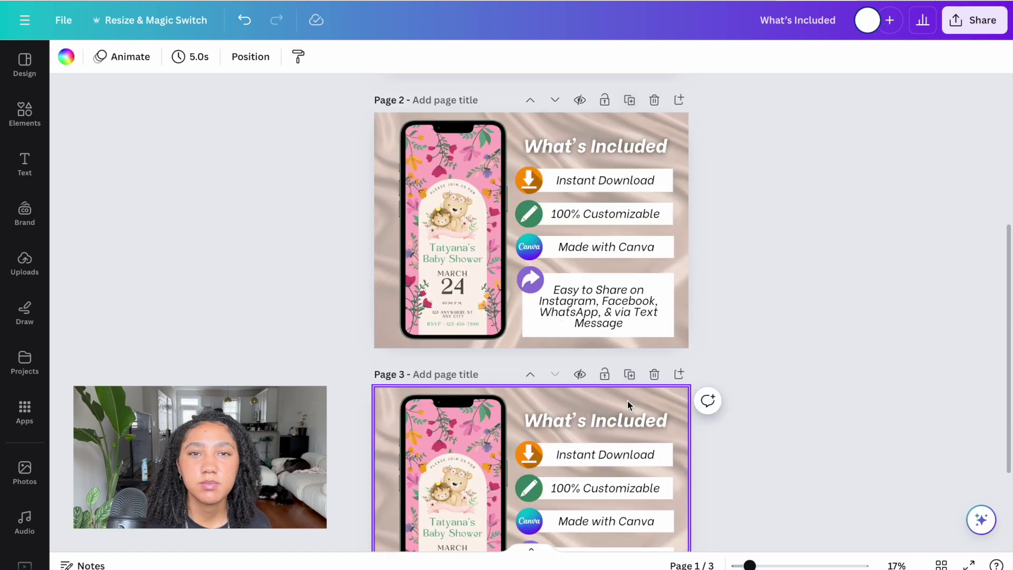
pyautogui.scroll(3, 607, 386)
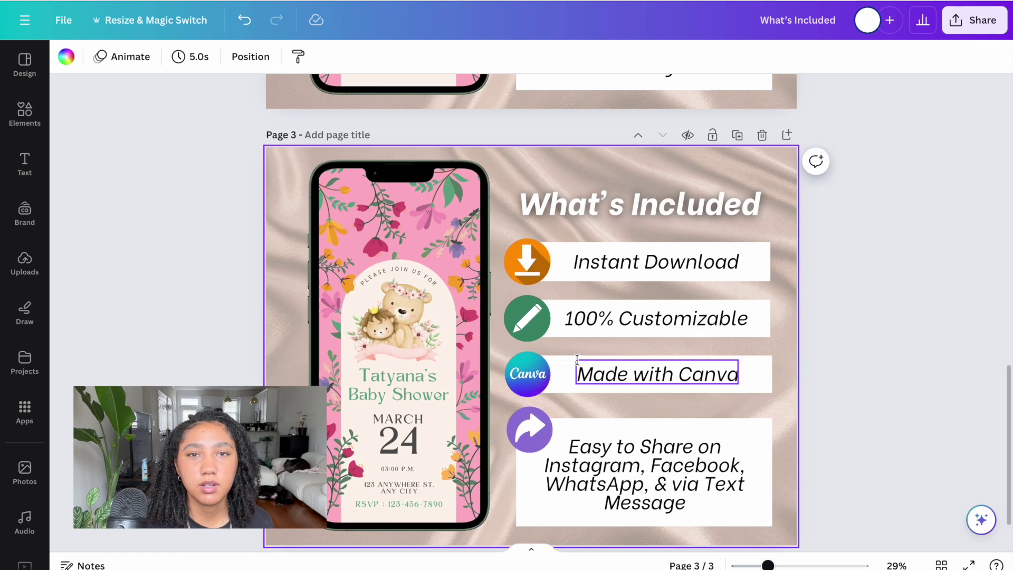
pyautogui.moveTo(473, 228); pyautogui.dragTo(490, 388)
pyautogui.press('Delete')
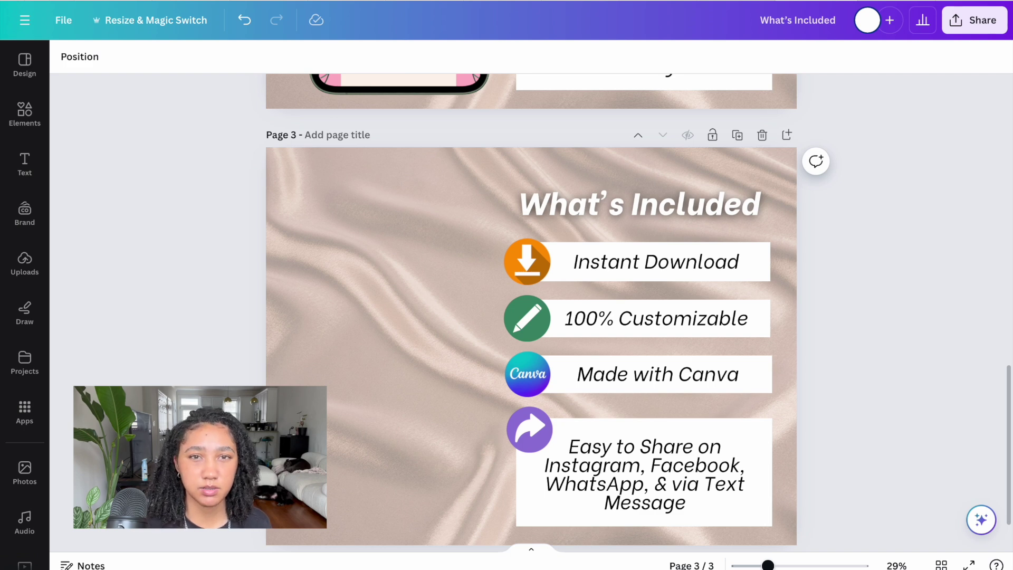
# Step: Change page 3's heading to "FAQ", enlarge it to size 181 and move it to the page's upper-left corner
pyautogui.doubleClick(632, 215)
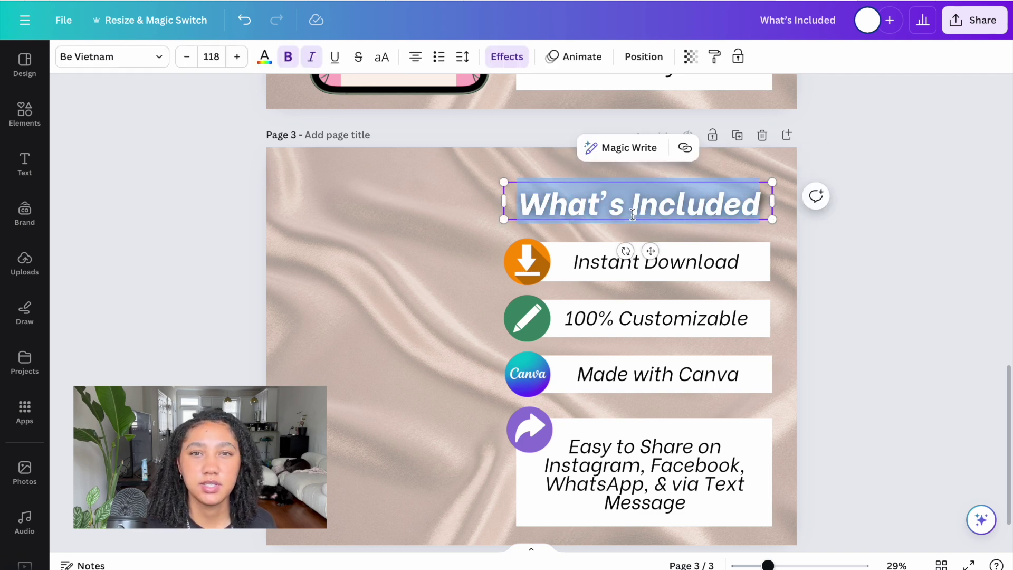
pyautogui.write('FAQ')
pyautogui.moveTo(773, 201); pyautogui.dragTo(578, 210)
pyautogui.moveTo(575, 183); pyautogui.dragTo(627, 185)
pyautogui.click(627, 186)
pyautogui.moveTo(566, 196); pyautogui.dragTo(361, 197)
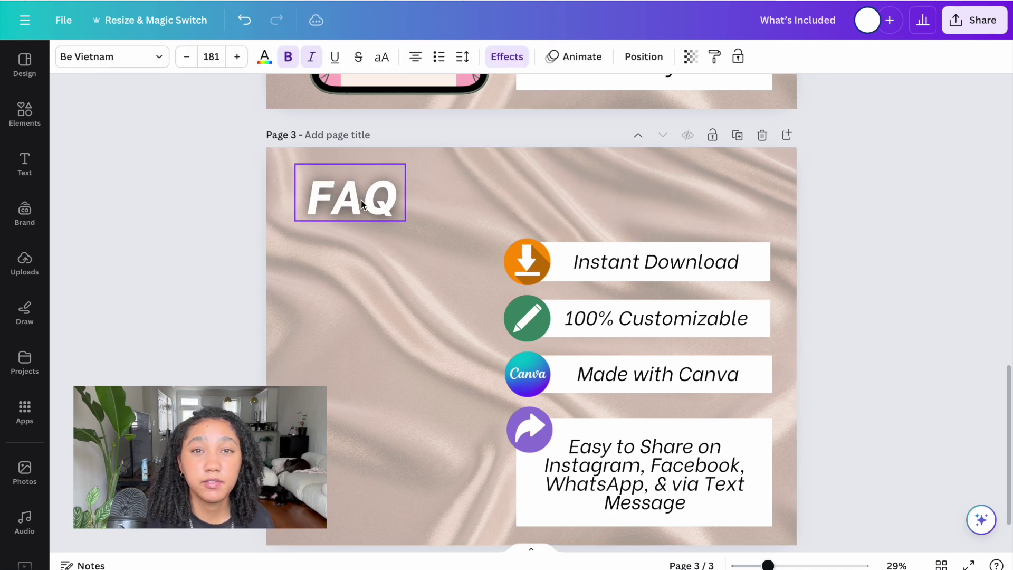
# Step: Delete the download, pencil, Canva and share icons from page 3
pyautogui.click(533, 272)
pyautogui.press('Delete')
pyautogui.click(527, 318)
pyautogui.press('Delete')
pyautogui.click(528, 374)
pyautogui.press('Delete')
pyautogui.click(537, 429)
pyautogui.press('Delete')
# Step: Delete the three short feature boxes and their text from page 3
pyautogui.click(669, 262)
pyautogui.press('Delete')
pyautogui.click(668, 263)
pyautogui.press('Delete')
pyautogui.click(650, 322)
pyautogui.press('Delete')
pyautogui.click(654, 323)
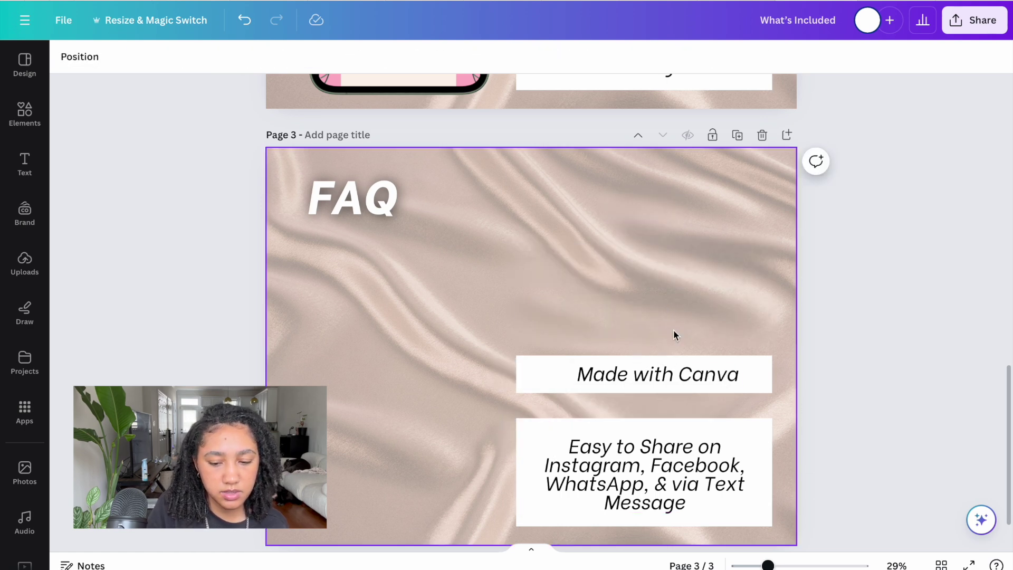
pyautogui.press('Delete')
# Step: Stretch the remaining white box over almost the whole of page 3, leaving an even border of satin background
pyautogui.moveTo(653, 430); pyautogui.dragTo(434, 430)
pyautogui.moveTo(552, 472); pyautogui.dragTo(766, 473)
pyautogui.moveTo(537, 419); pyautogui.dragTo(535, 173)
pyautogui.scroll(-2, 767, 294)
pyautogui.moveTo(766, 294); pyautogui.dragTo(771, 294)
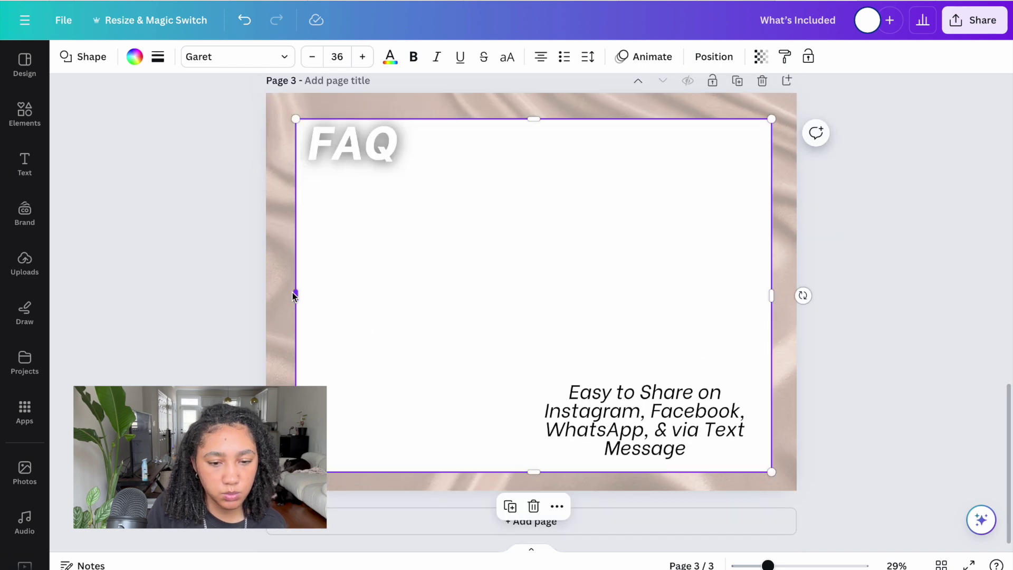
# Step: Delete the white "FAQ" heading and replace the "Easy to Share" text, moved to the page's centre, with "FAQ"
pyautogui.click(381, 129)
pyautogui.press('Delete')
pyautogui.moveTo(638, 431); pyautogui.dragTo(537, 338)
pyautogui.doubleClick(537, 338)
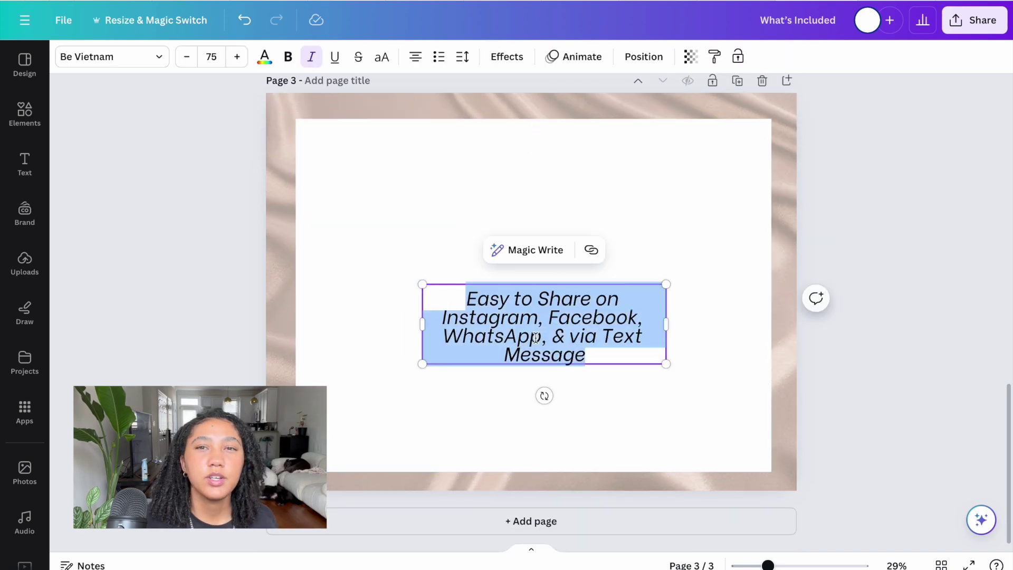
pyautogui.write('FAQ')
pyautogui.click(645, 427)
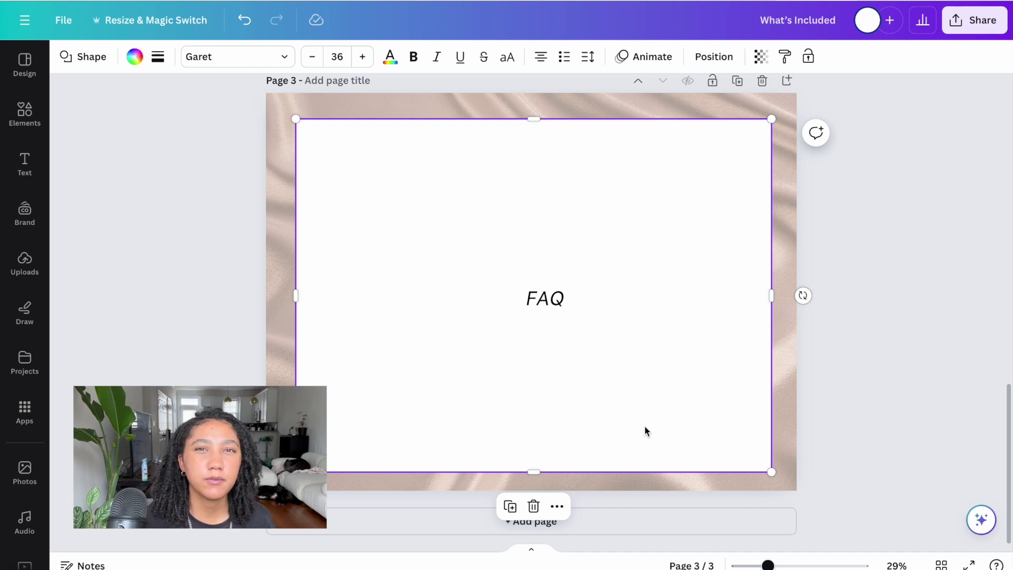
# Step: Move the "FAQ" text to the top of the white box, enlarge it to size 94.5 and expand it to "Frequently Asked Q"
pyautogui.moveTo(542, 293); pyautogui.dragTo(542, 150)
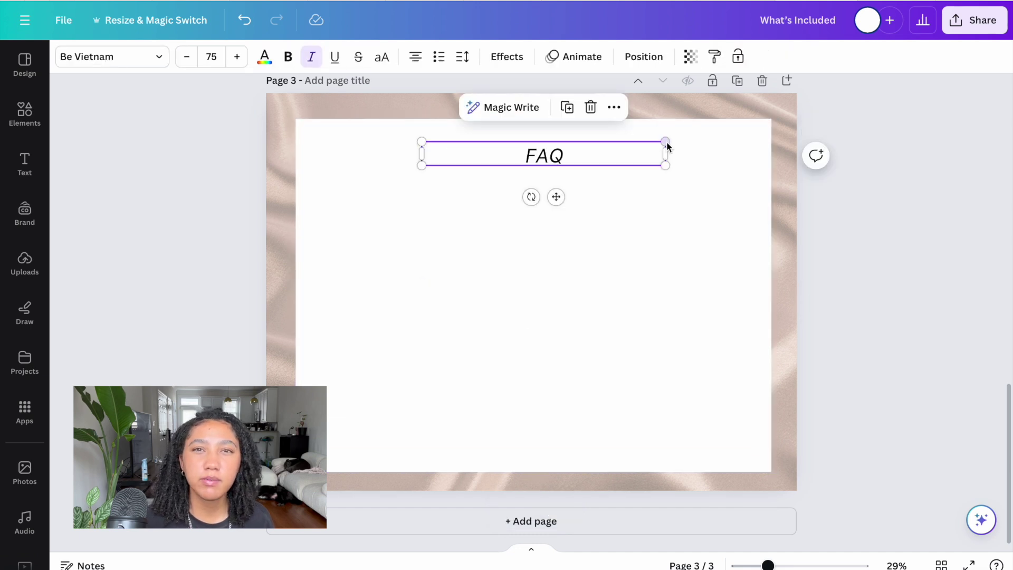
pyautogui.moveTo(668, 143); pyautogui.dragTo(729, 135)
pyautogui.click(566, 153)
pyautogui.write('requently')
pyautogui.press('Right')
pyautogui.write('sked')
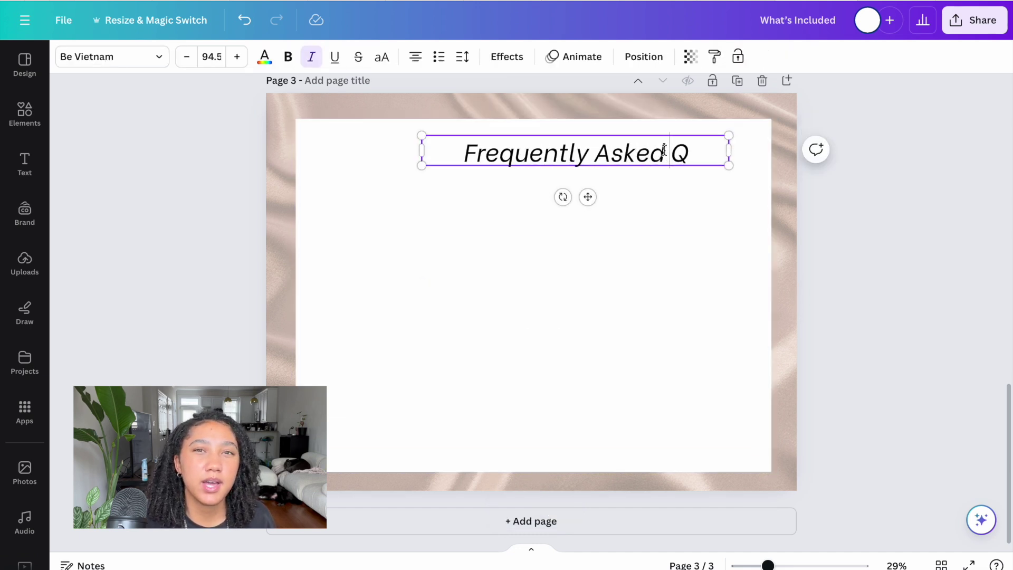